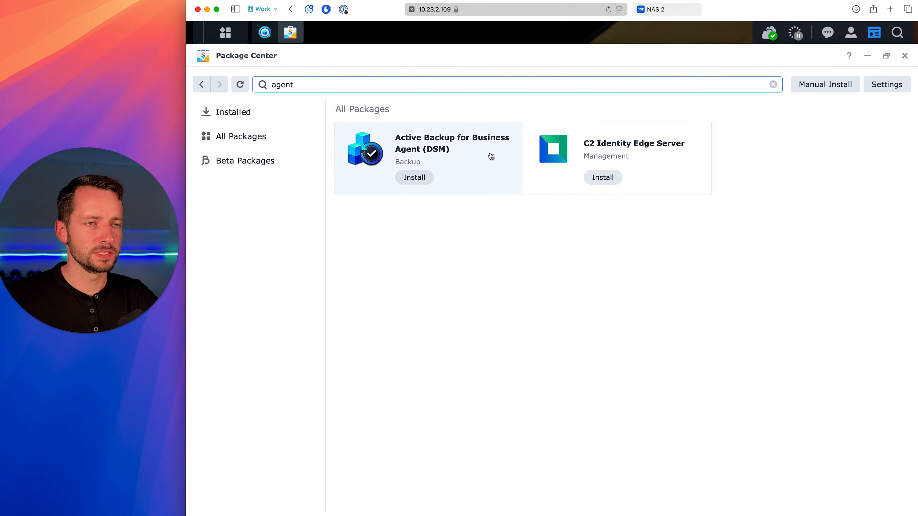
# Install the Active Backup for Business Agent (DSM) package on NAS 1 and switch to the NAS 2 desktop.
pyautogui.click(420, 178)
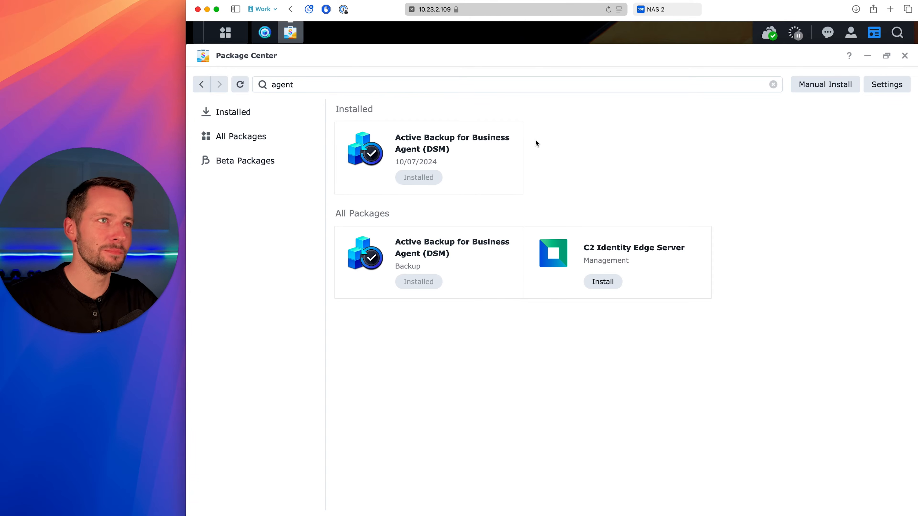
pyautogui.click(667, 9)
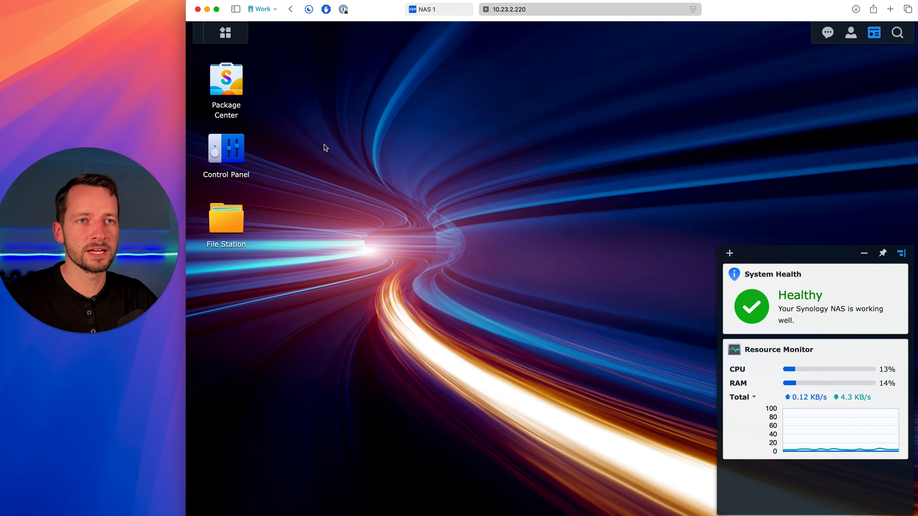
# Examine the desktop background options and the default wallpapers in NAS 2's personal display preferences.
pyautogui.click(236, 154)
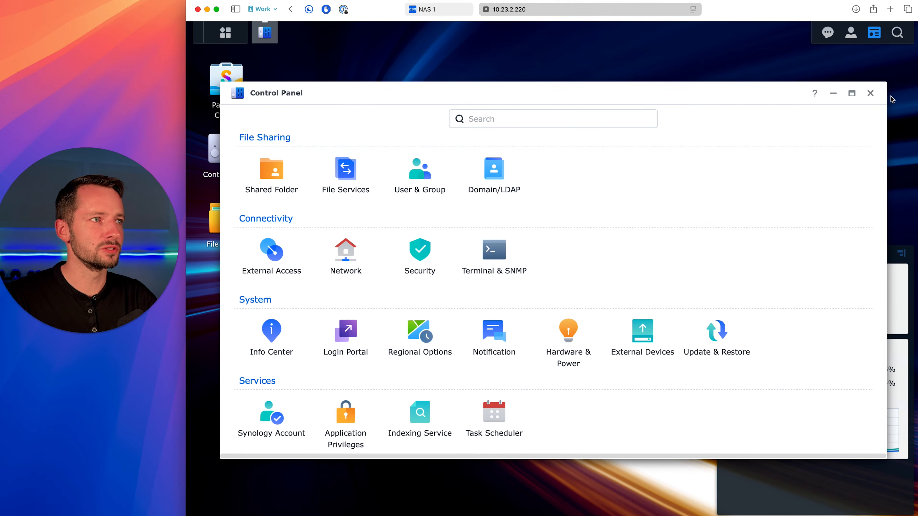
pyautogui.click(869, 92)
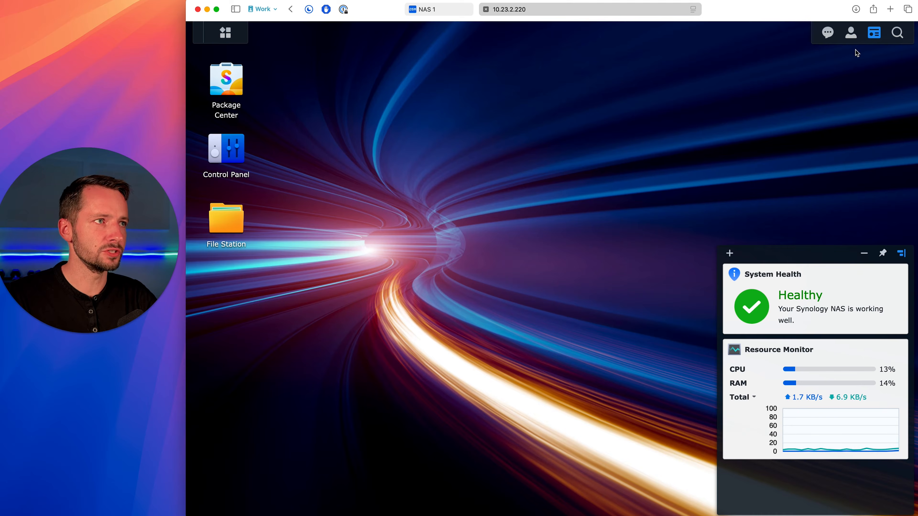
pyautogui.click(851, 33)
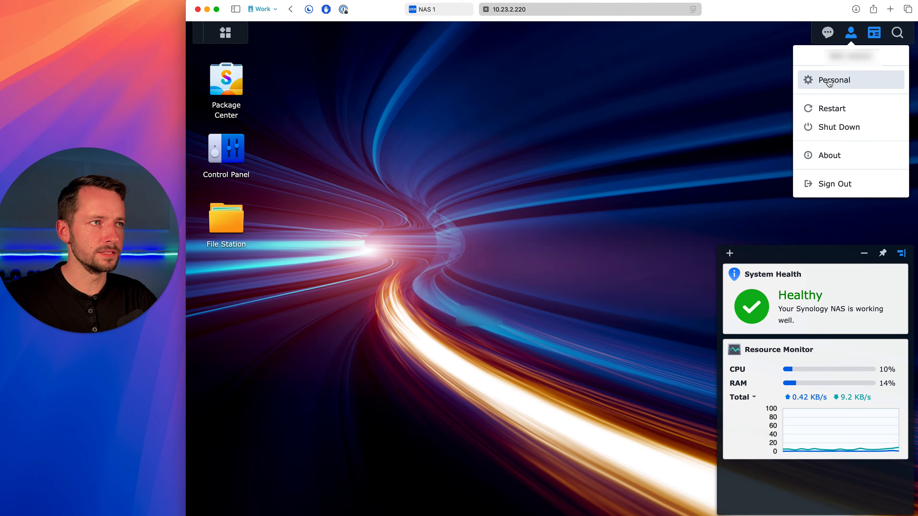
pyautogui.click(825, 78)
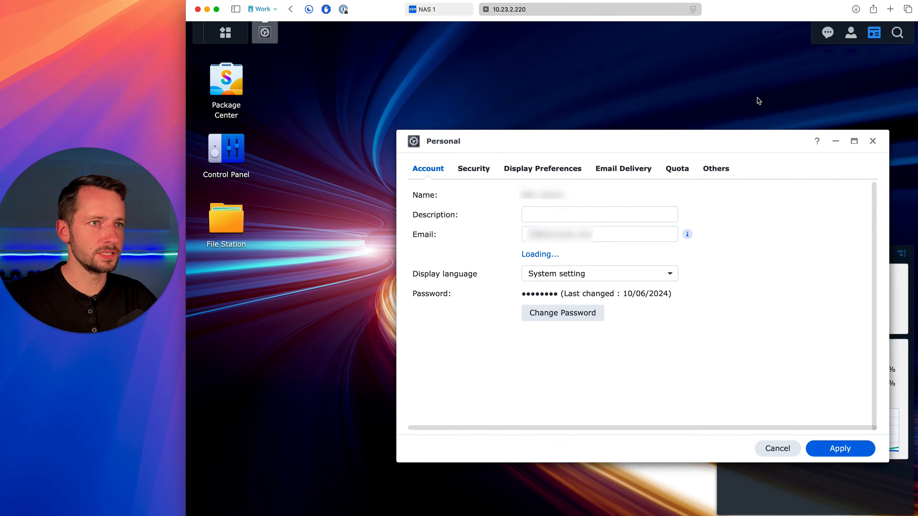
pyautogui.click(541, 171)
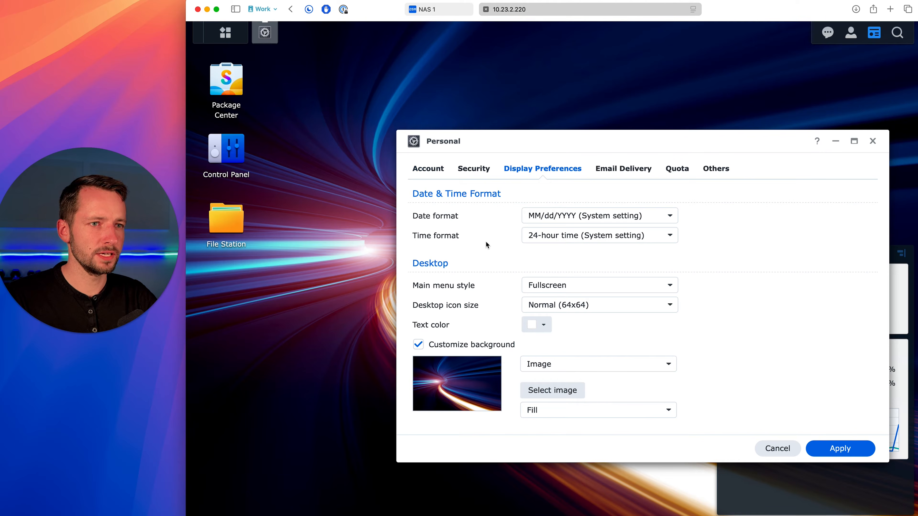
pyautogui.click(428, 344)
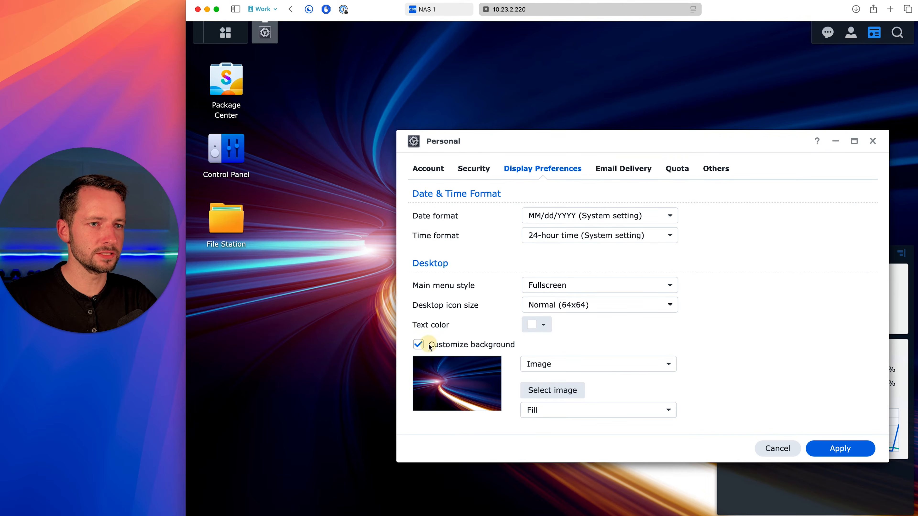
pyautogui.click(420, 344)
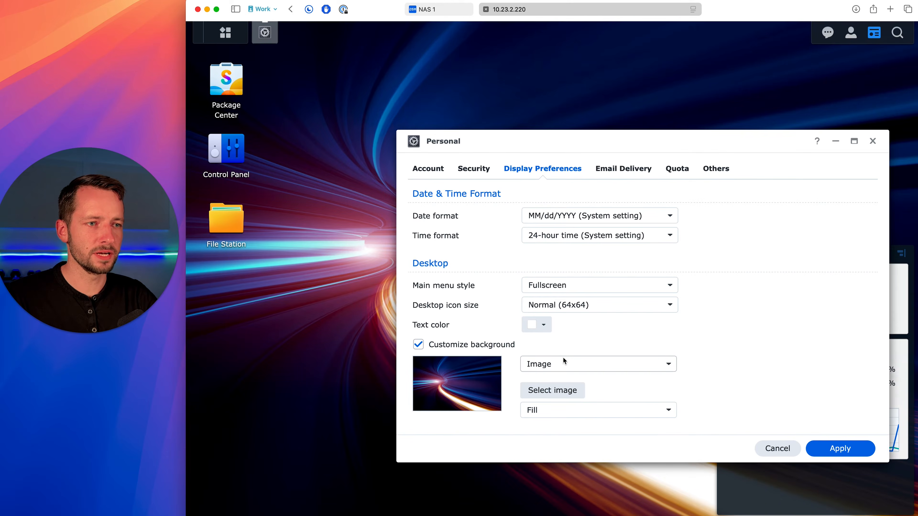
pyautogui.click(562, 389)
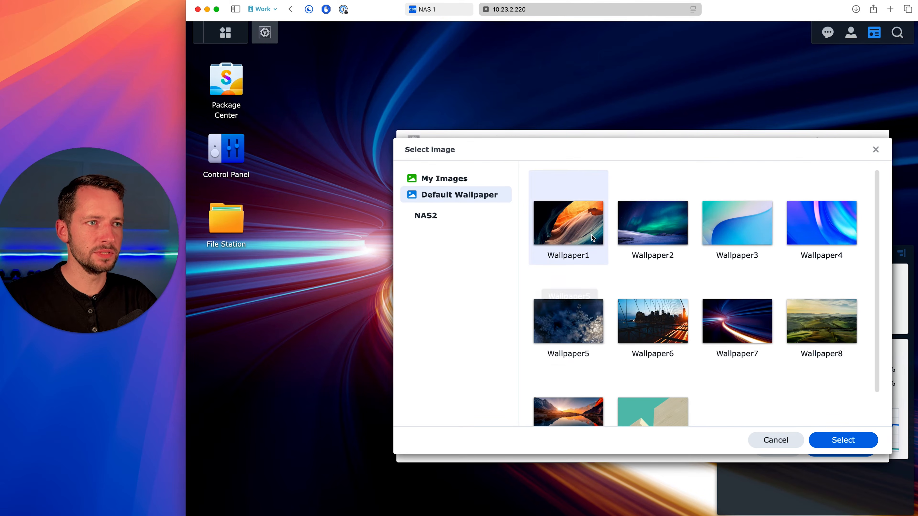
pyautogui.click(875, 149)
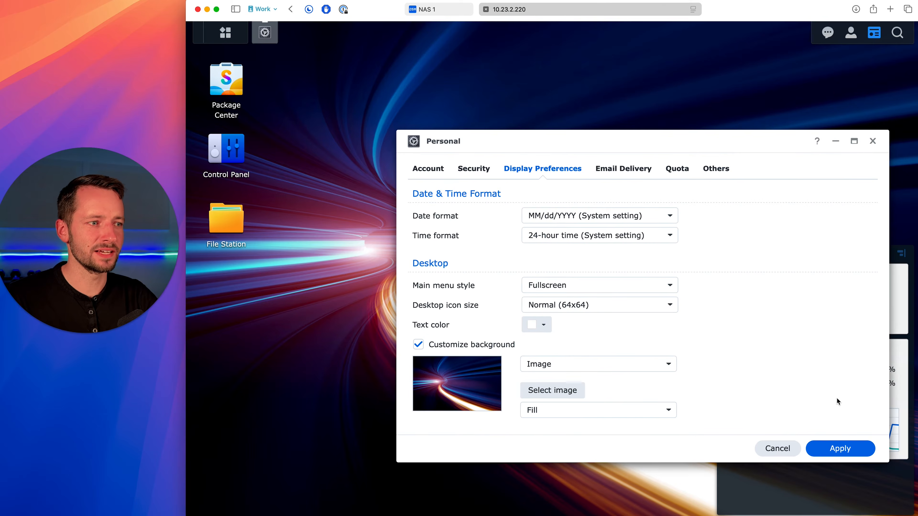
pyautogui.click(771, 445)
pyautogui.click(667, 311)
pyautogui.click(873, 146)
pyautogui.click(735, 316)
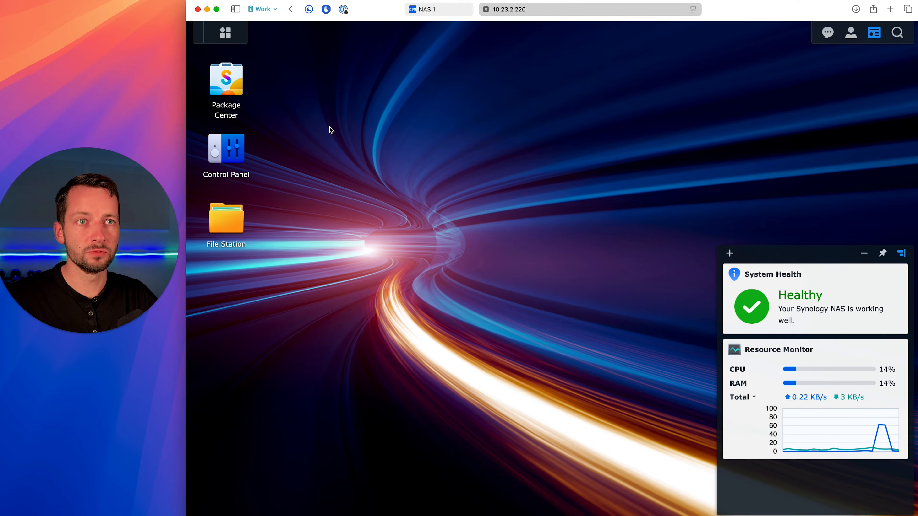
# Install the Active Backup for Business package from Package Center on NAS 2.
pyautogui.click(231, 85)
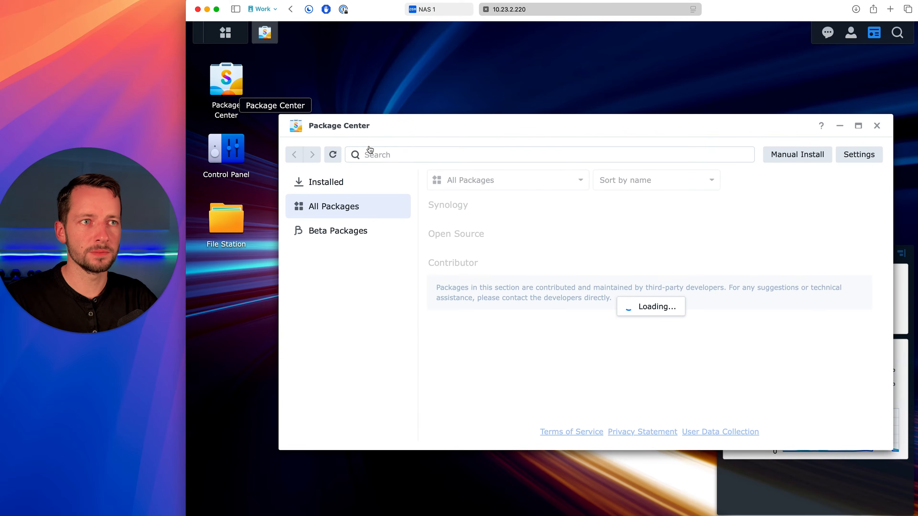
pyautogui.doubleClick(513, 125)
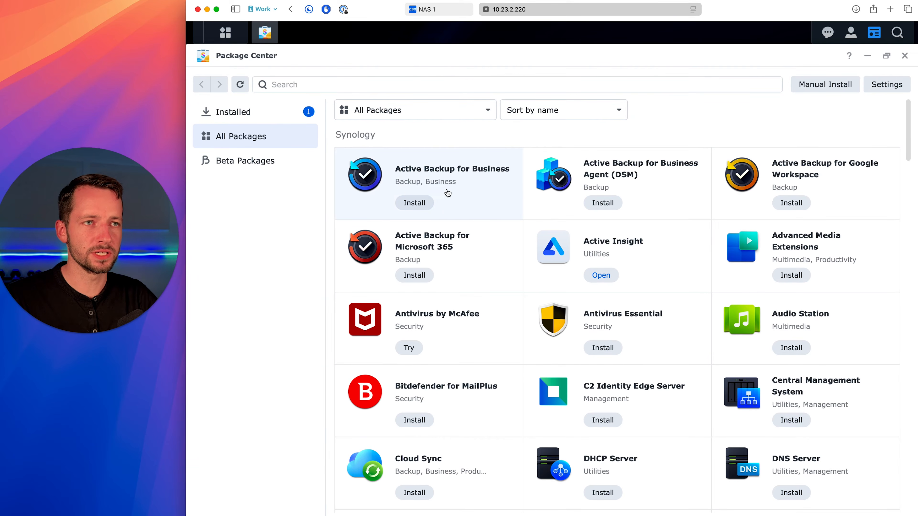
pyautogui.click(424, 208)
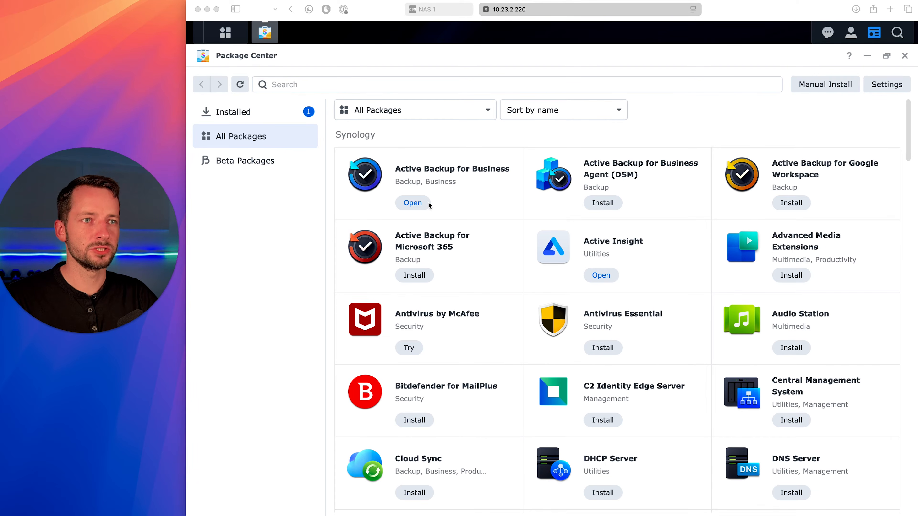
pyautogui.click(451, 203)
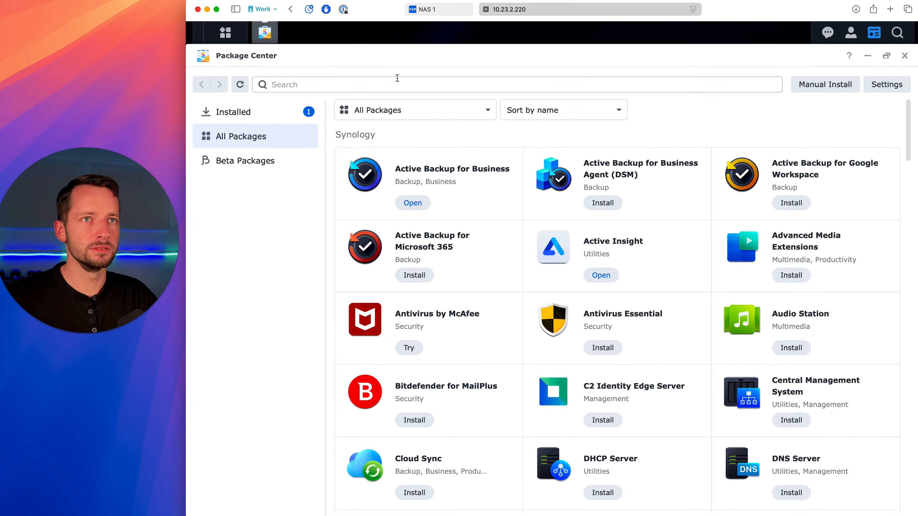
# Open Active Backup for Business and activate it, agreeing to the privacy statement.
pyautogui.click(225, 33)
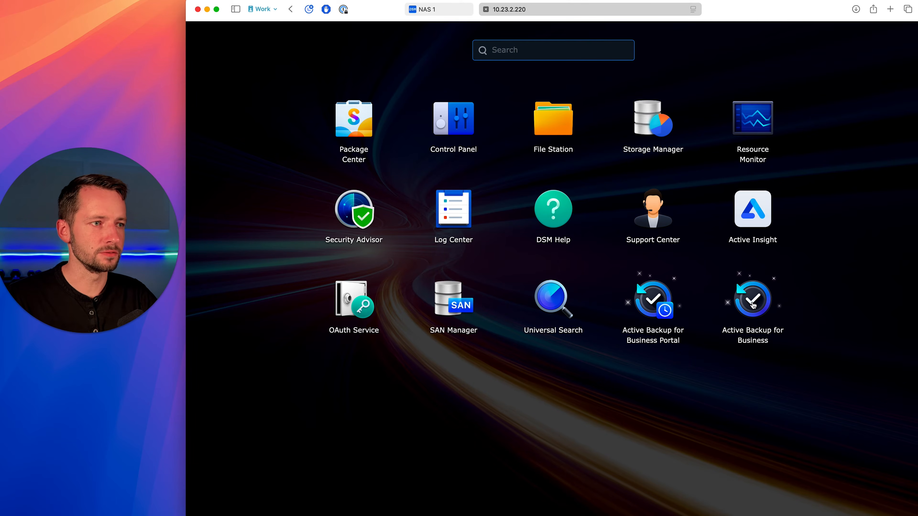
pyautogui.click(757, 307)
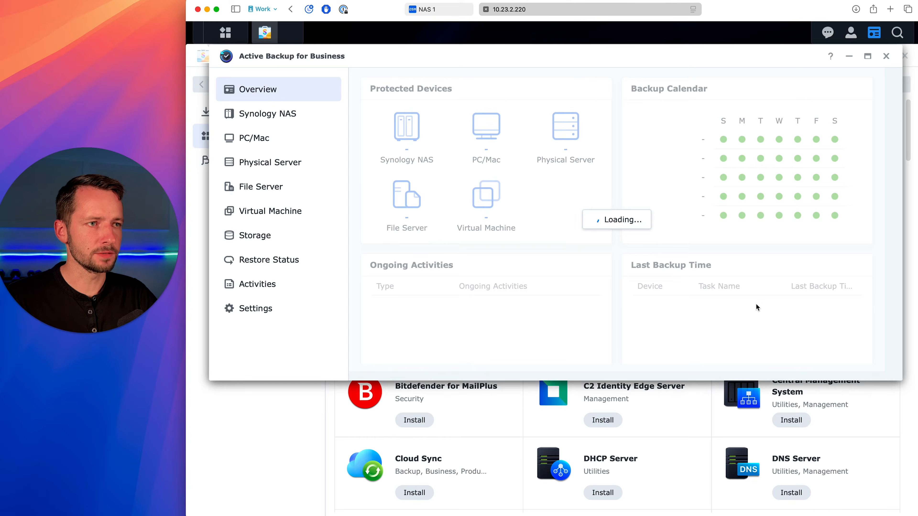
pyautogui.click(545, 313)
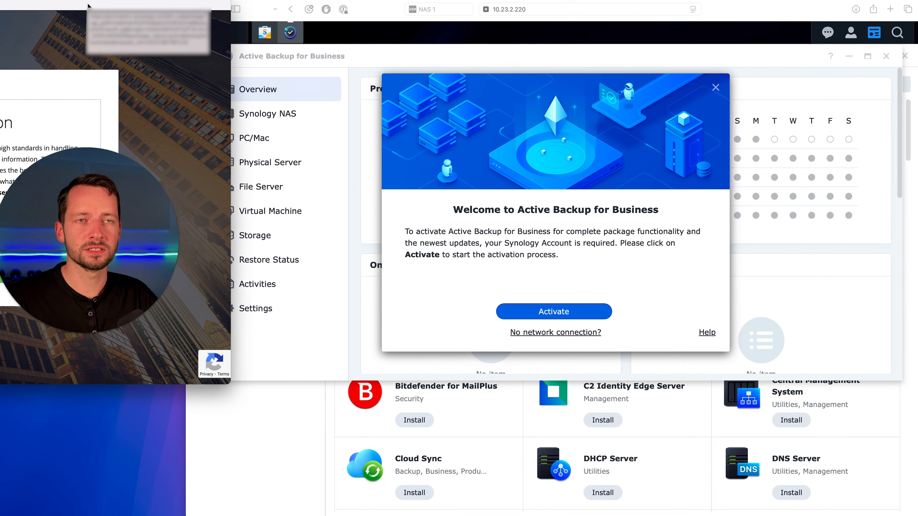
pyautogui.moveTo(88, 6); pyautogui.dragTo(669, 77)
pyautogui.click(501, 317)
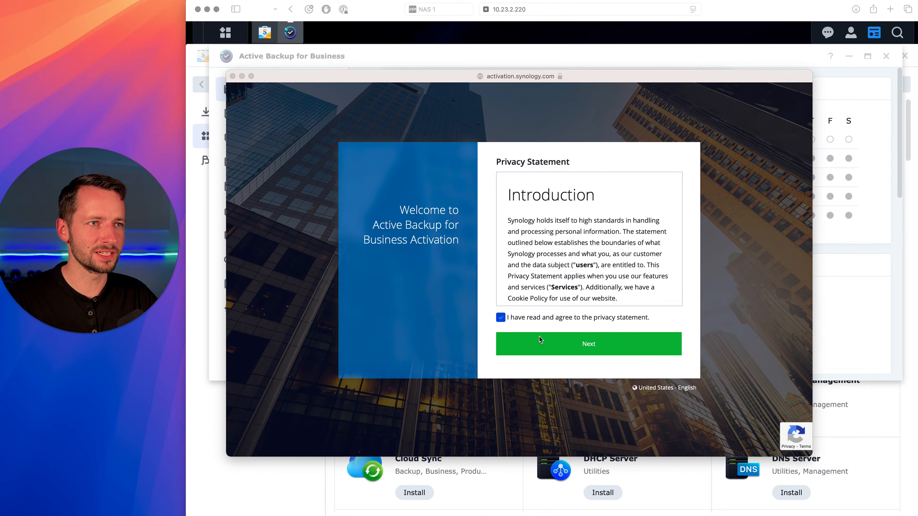
pyautogui.click(513, 341)
pyautogui.click(573, 321)
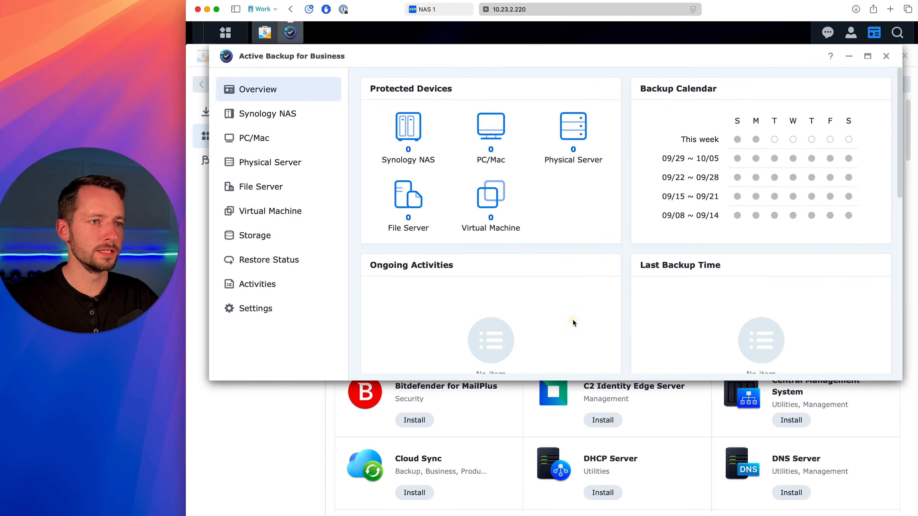
# View the Synology NAS section of Active Backup for Business and check the ActiveBackupforBusiness shared folder in File Station.
pyautogui.click(867, 55)
pyautogui.click(268, 116)
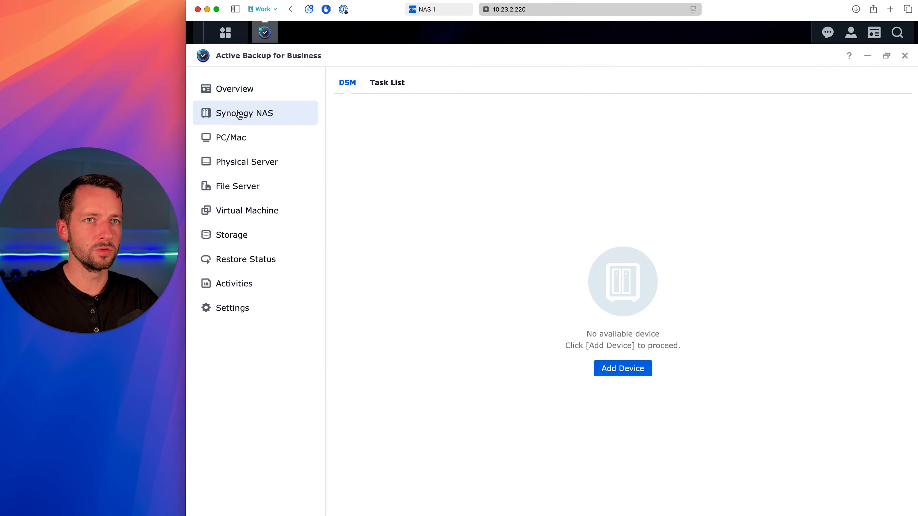
pyautogui.click(887, 57)
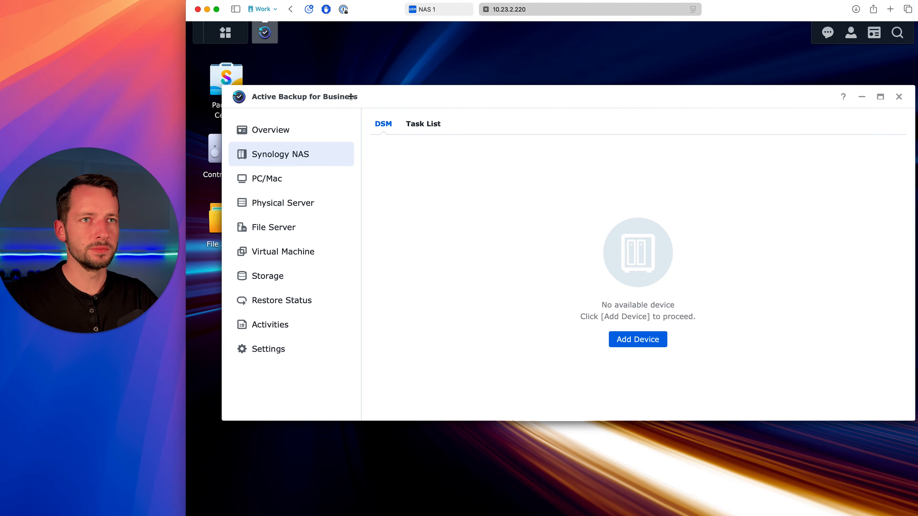
pyautogui.moveTo(425, 96); pyautogui.dragTo(451, 95)
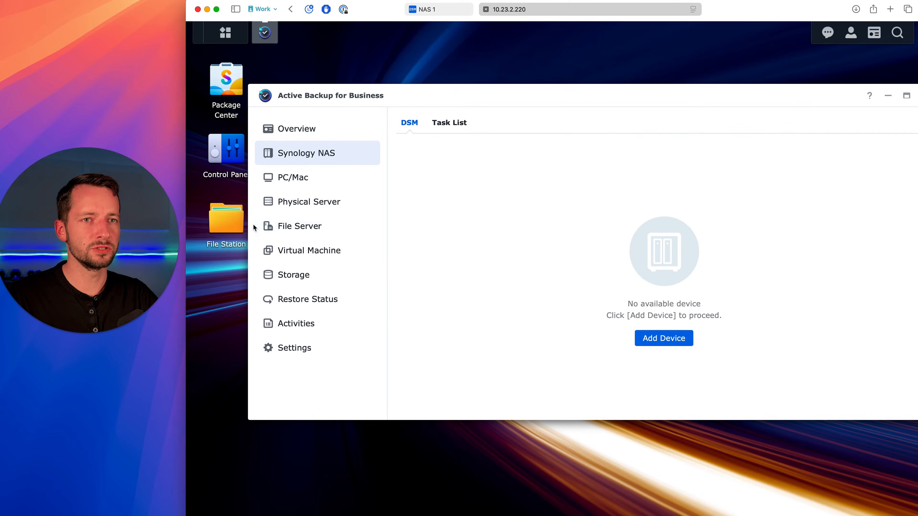
pyautogui.click(229, 230)
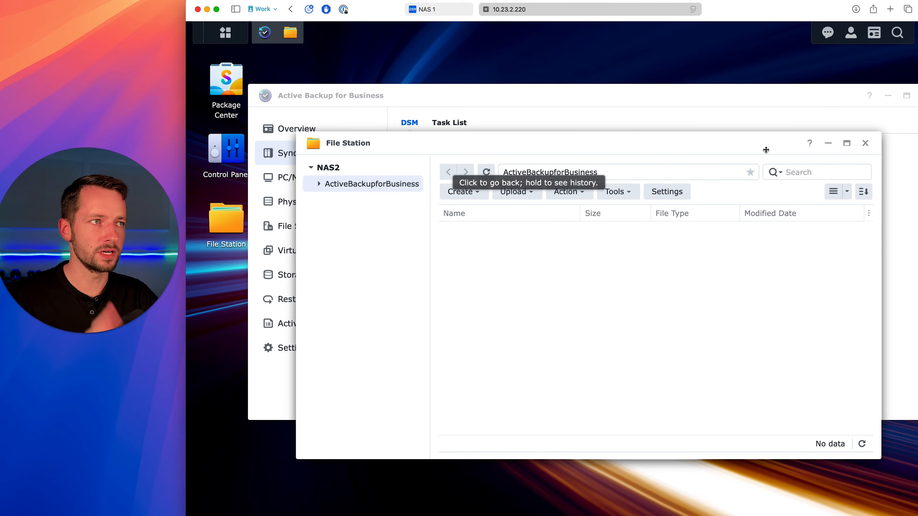
pyautogui.click(865, 143)
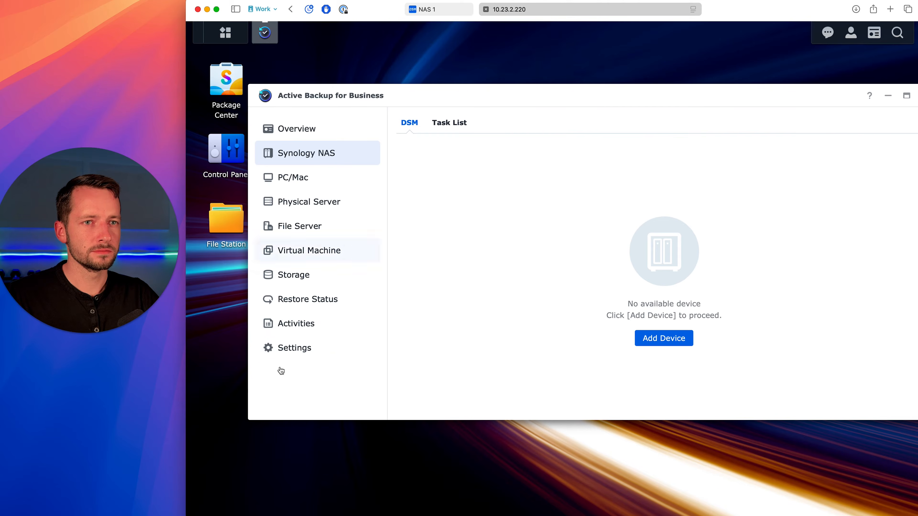
# Create a new task template in the Active Backup for Business settings and name it "Primary NAS Full Backup".
pyautogui.click(310, 353)
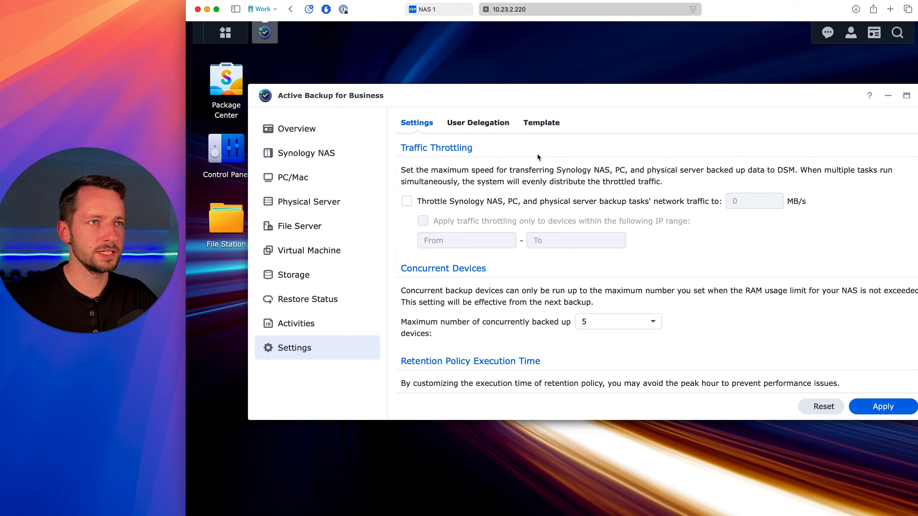
pyautogui.click(553, 123)
pyautogui.moveTo(550, 100); pyautogui.dragTo(530, 98)
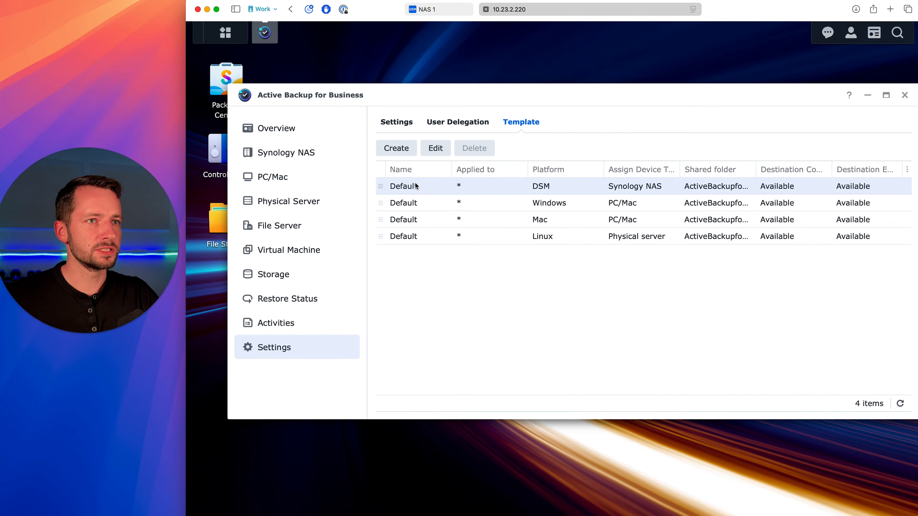
pyautogui.click(403, 154)
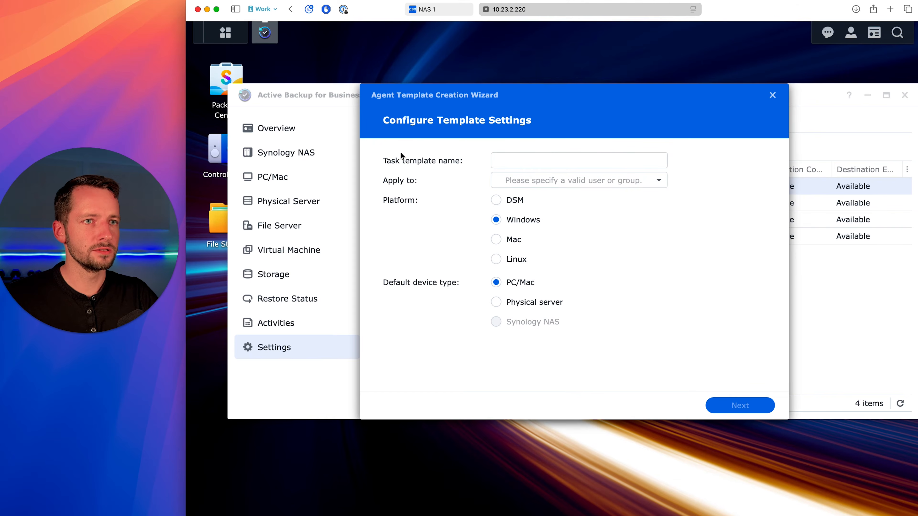
pyautogui.click(513, 160)
pyautogui.write('P')
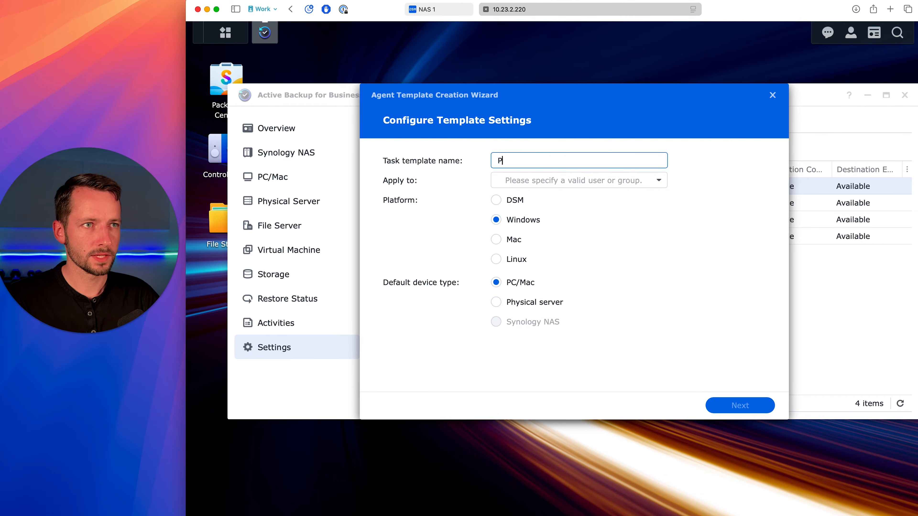
pyautogui.write('rimary NAS ')
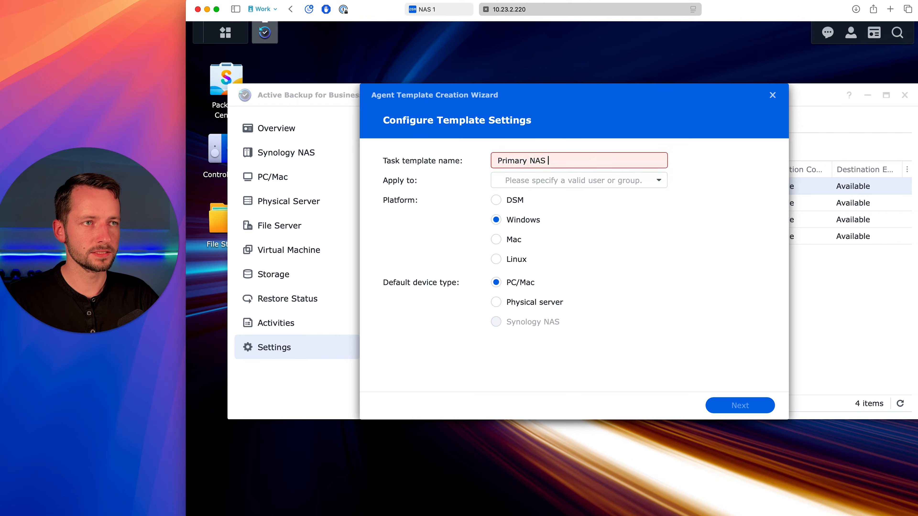
pyautogui.write('Full Backup')
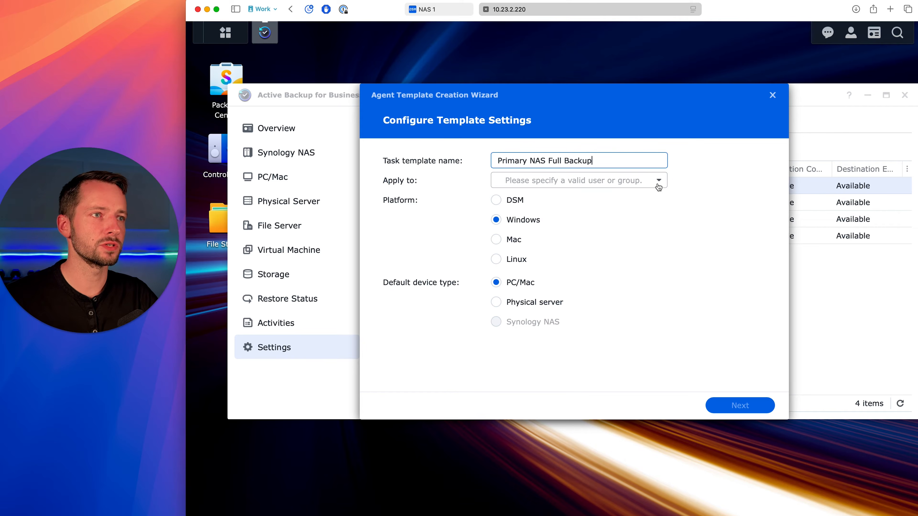
# Apply the template to the user's account, set its platform to DSM, and continue to the data transfer settings.
pyautogui.click(659, 181)
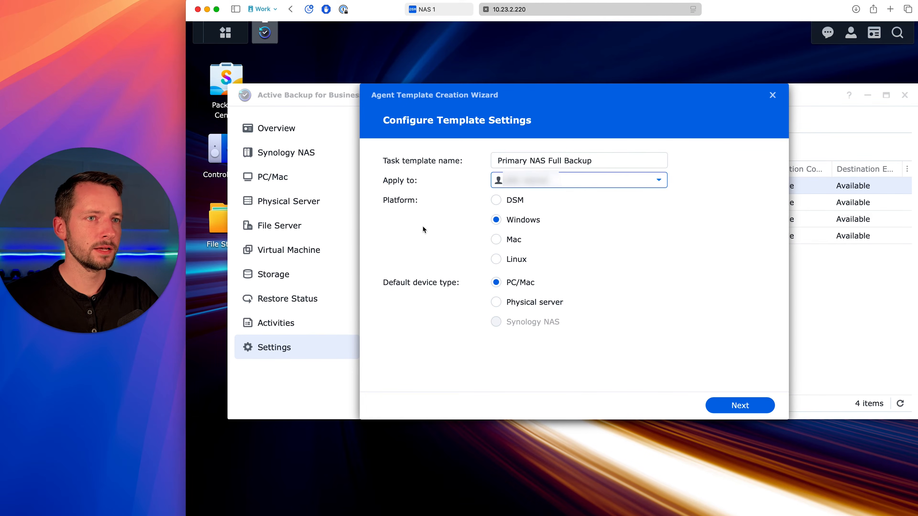
pyautogui.click(499, 201)
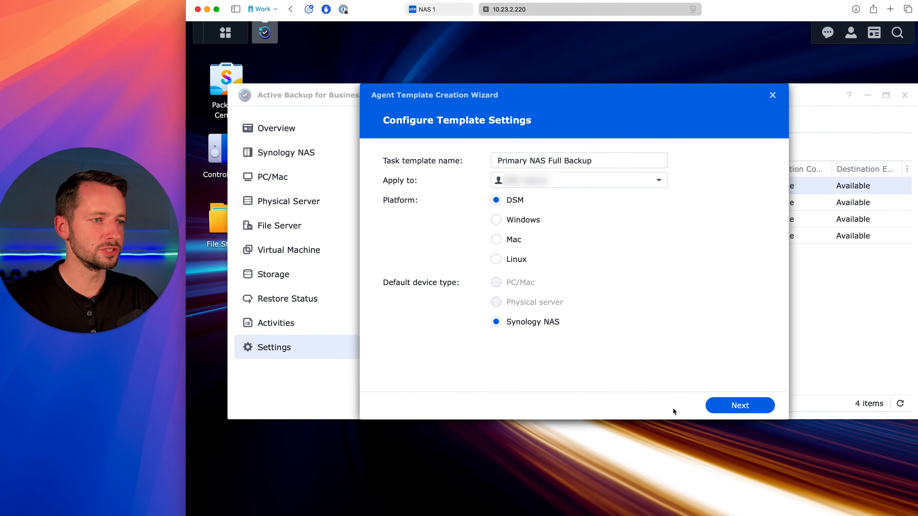
pyautogui.click(709, 400)
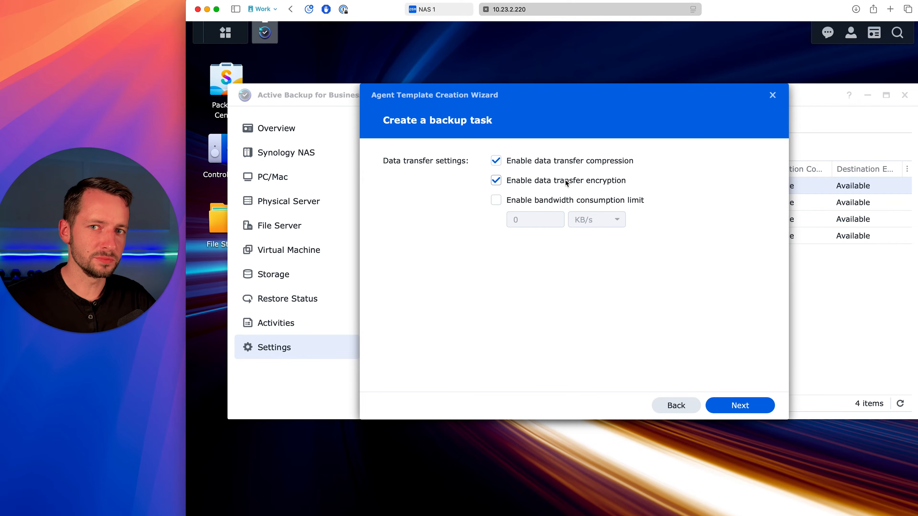
# Disable data transfer encryption for the template and choose the ActiveBackupforBusiness shared folder as the backup destination.
pyautogui.click(494, 182)
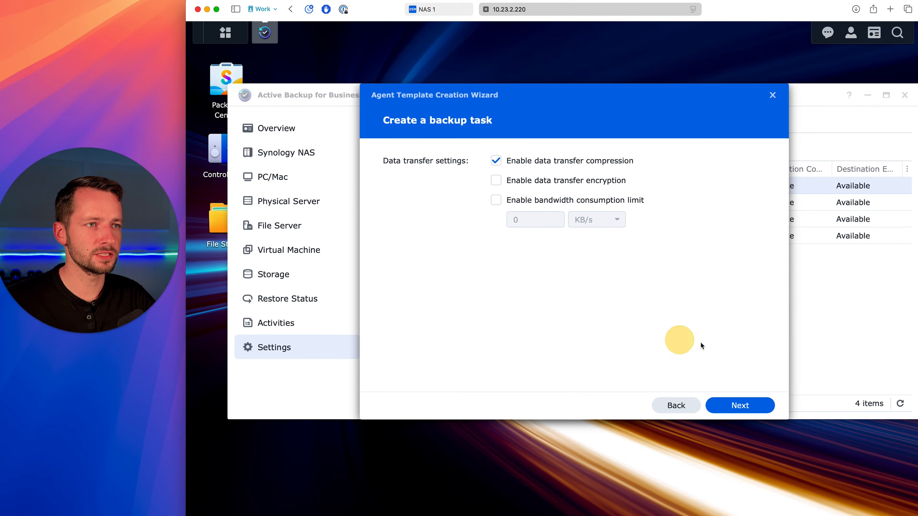
pyautogui.click(746, 403)
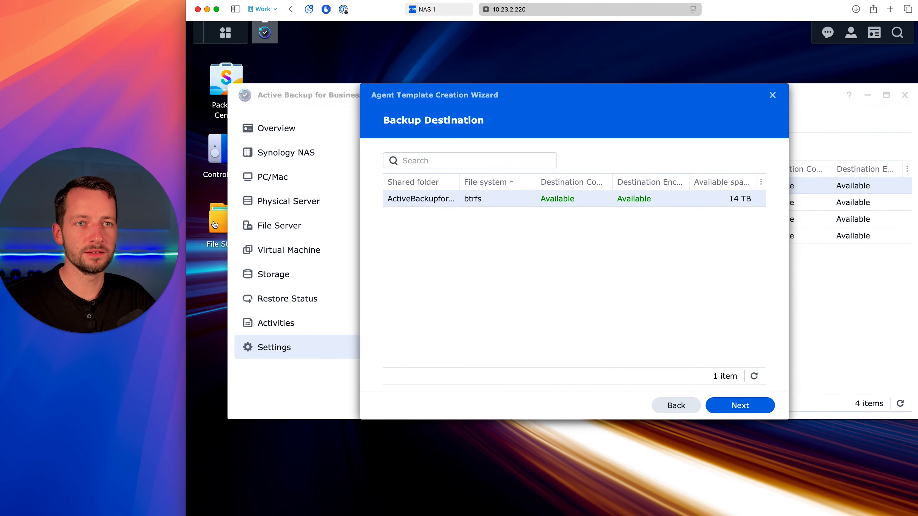
pyautogui.click(590, 225)
pyautogui.click(721, 404)
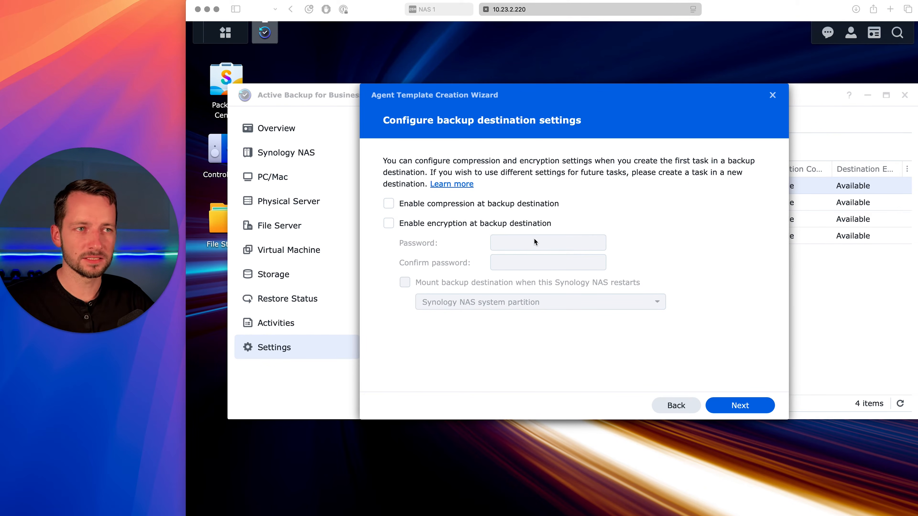
# Leave compression and encryption disabled at the backup destination and continue to the task schedule.
pyautogui.click(563, 260)
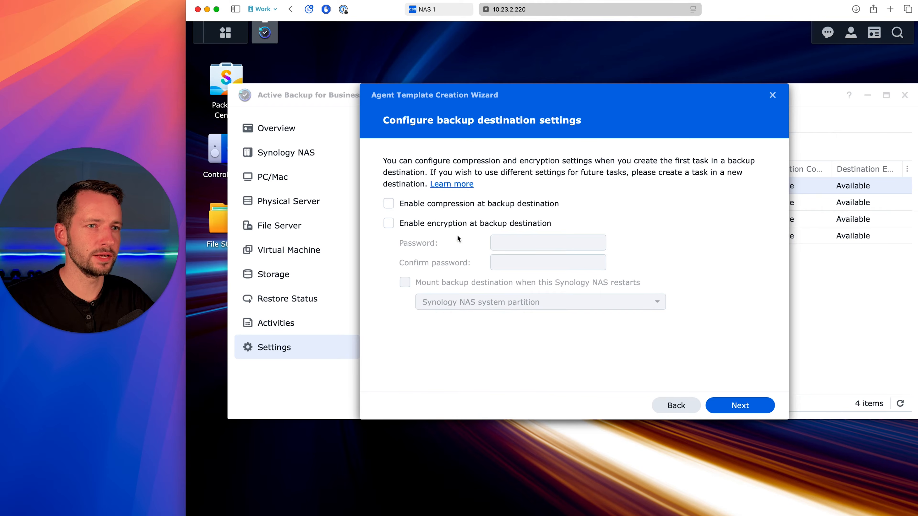
pyautogui.click(450, 224)
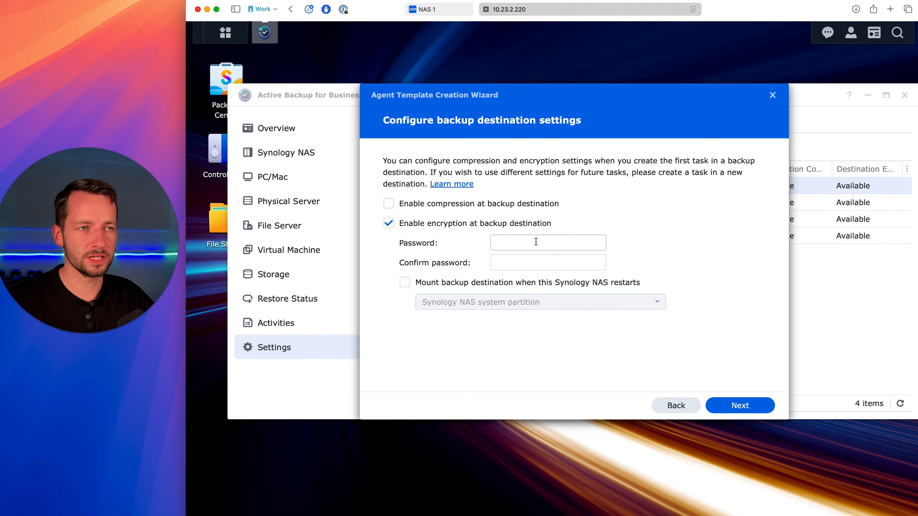
pyautogui.click(389, 223)
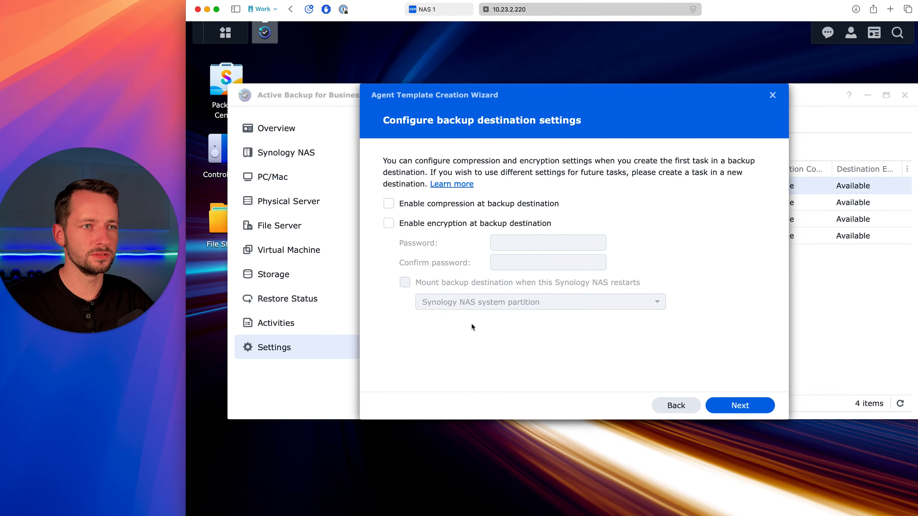
pyautogui.click(745, 405)
# Set the template to a scheduled backup that runs daily, starting at 18:00.
pyautogui.click(414, 202)
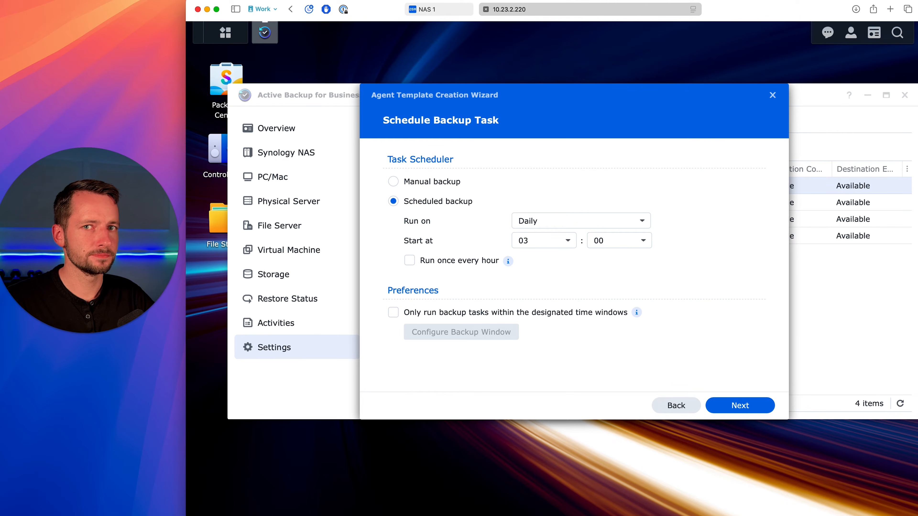
pyautogui.click(575, 222)
pyautogui.click(547, 275)
pyautogui.click(549, 259)
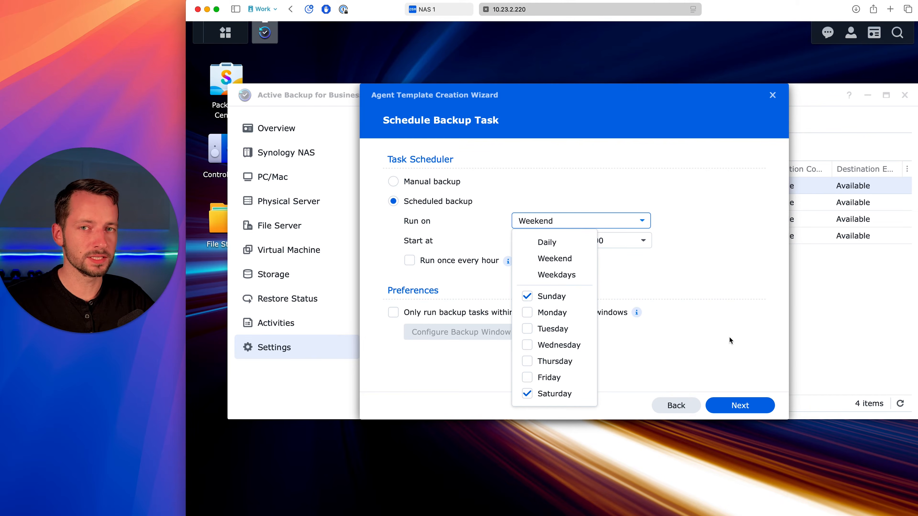
pyautogui.click(545, 242)
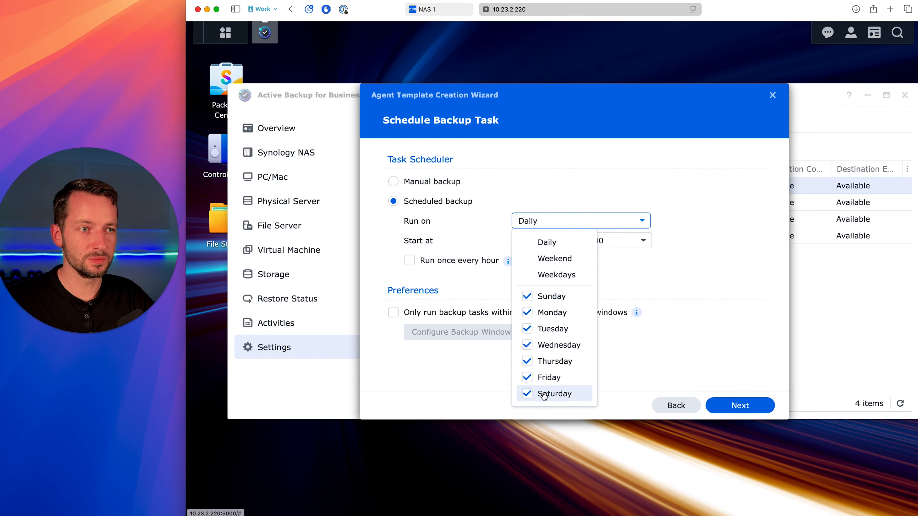
pyautogui.click(646, 288)
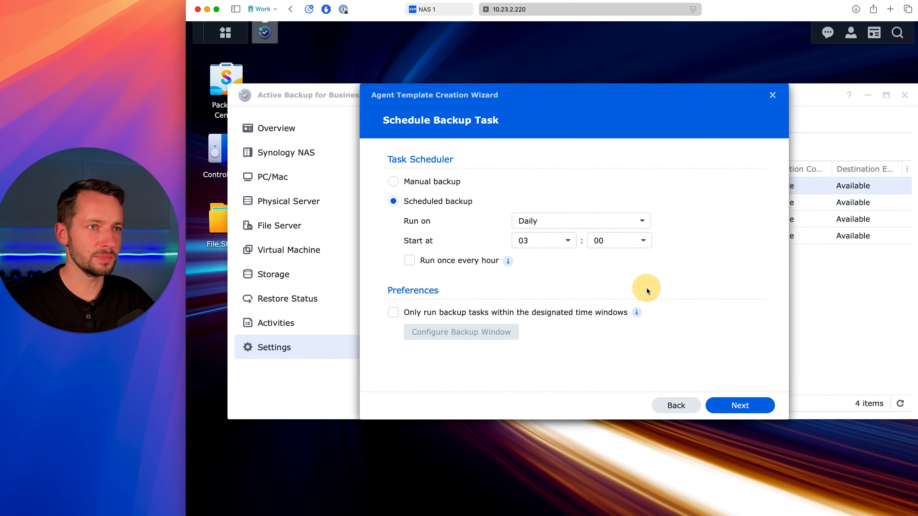
pyautogui.click(569, 242)
pyautogui.moveTo(568, 308); pyautogui.dragTo(565, 358)
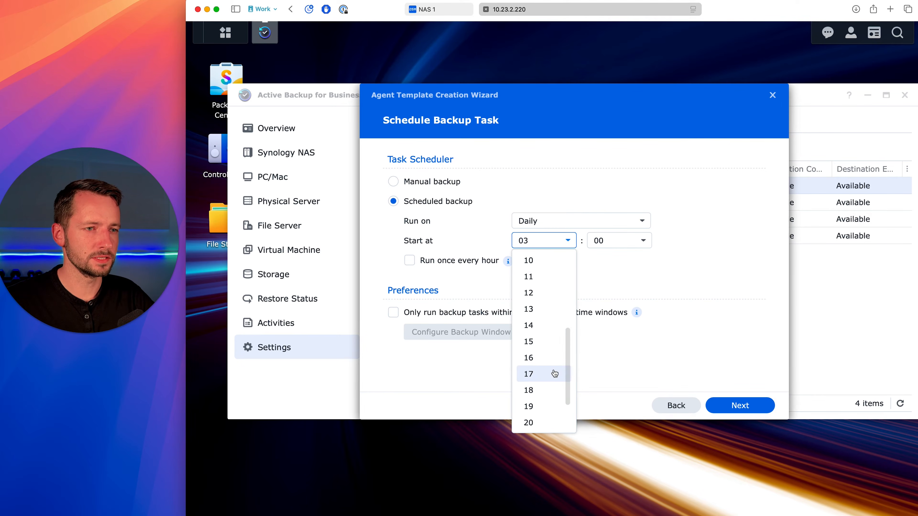
pyautogui.click(547, 390)
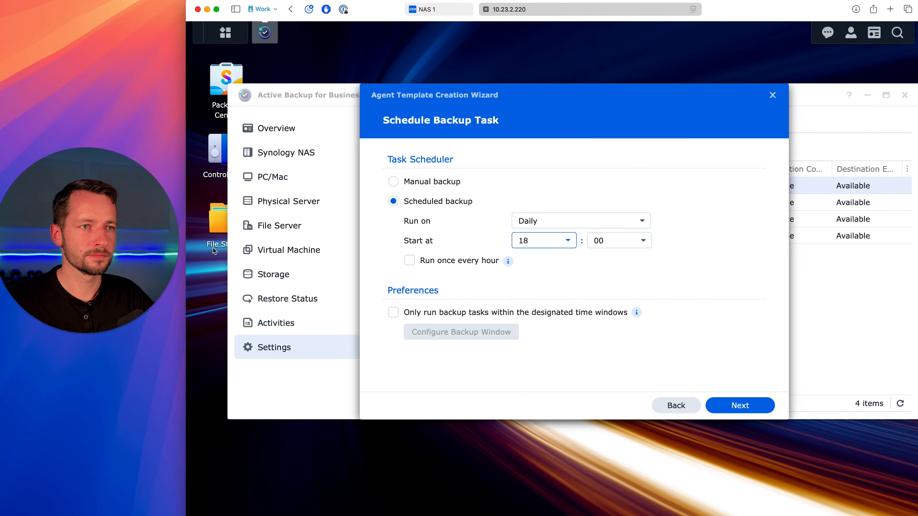
pyautogui.click(305, 256)
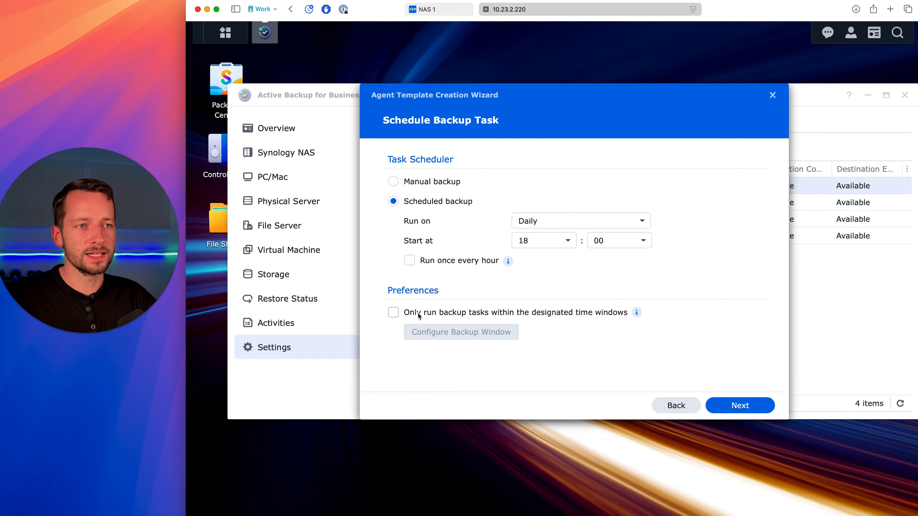
# Restrict backups to designated time windows, forbidding them Monday to Friday in the hours 8 through 17.
pyautogui.click(395, 312)
pyautogui.click(460, 335)
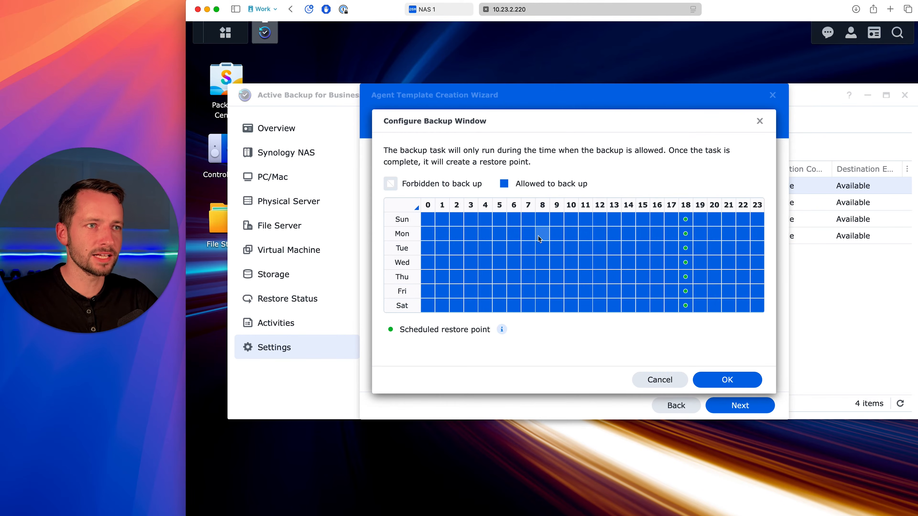
pyautogui.moveTo(539, 238); pyautogui.dragTo(671, 291)
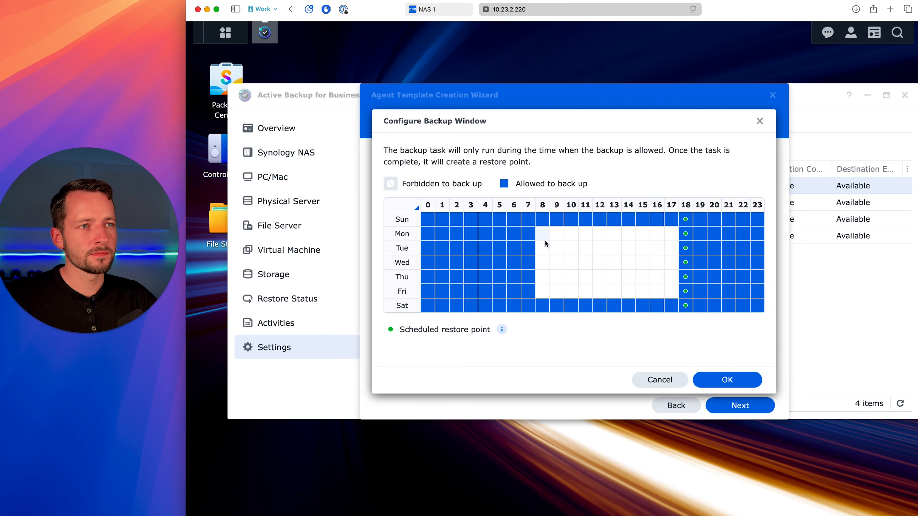
pyautogui.click(727, 379)
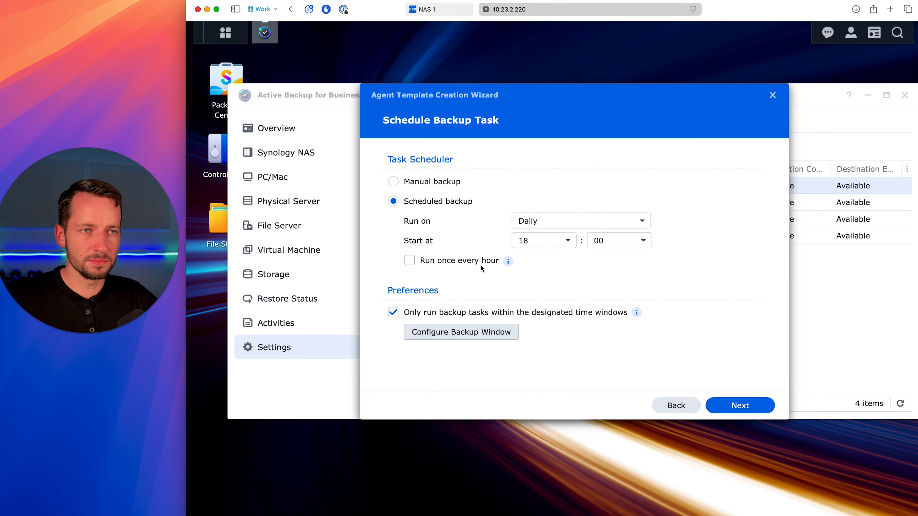
# Make the backup run once every hour, starting at 08:00.
pyautogui.click(469, 261)
pyautogui.click(561, 241)
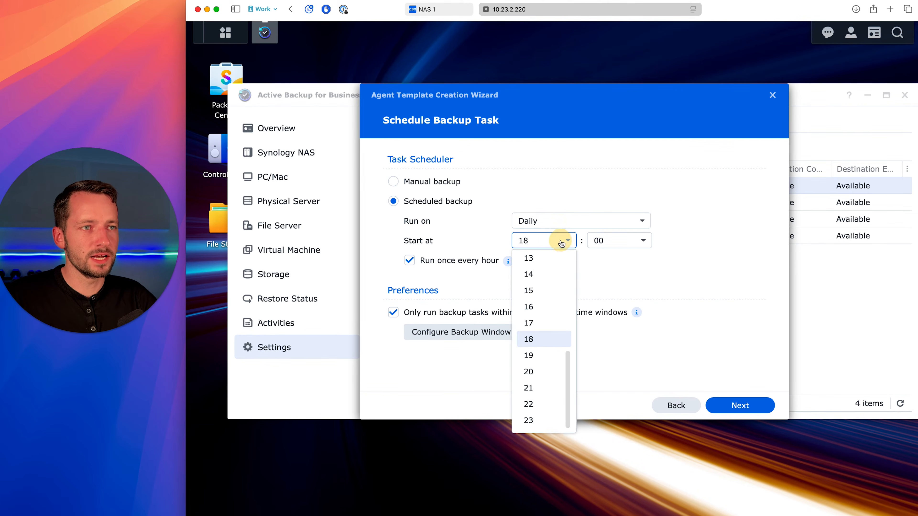
pyautogui.scroll(5, 537, 300)
pyautogui.scroll(-1, 535, 380)
pyautogui.click(538, 366)
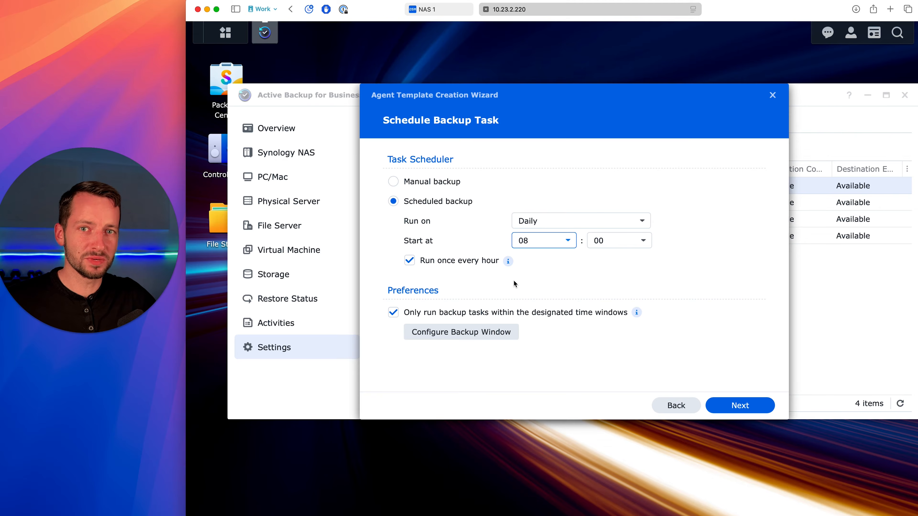
pyautogui.moveTo(509, 261)
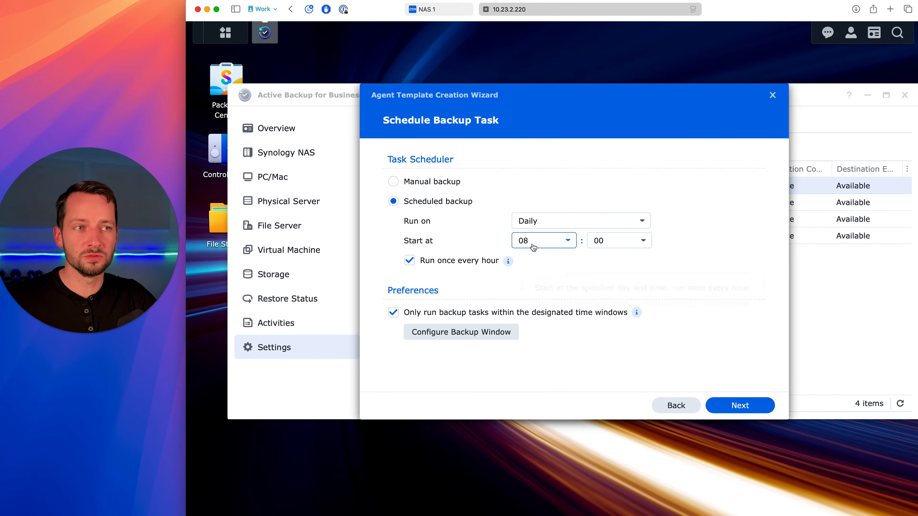
# Allow backups again for Monday to Friday, hours 8 through 17, in the backup window.
pyautogui.click(437, 332)
pyautogui.moveTo(543, 234); pyautogui.dragTo(668, 291)
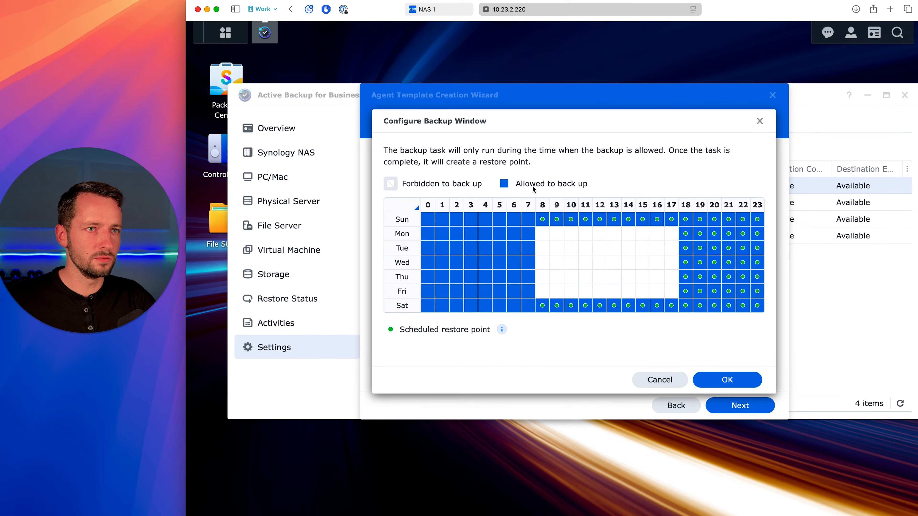
pyautogui.click(551, 238)
pyautogui.click(506, 185)
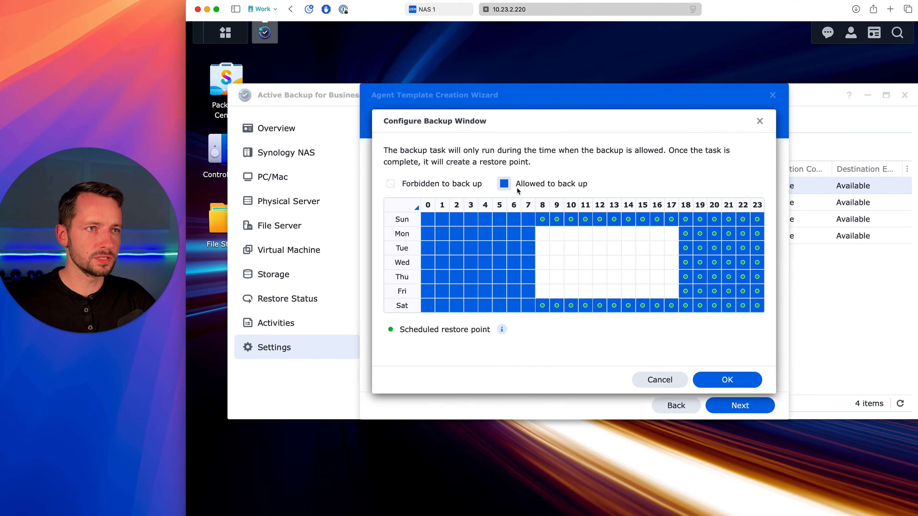
pyautogui.moveTo(544, 233); pyautogui.dragTo(672, 292)
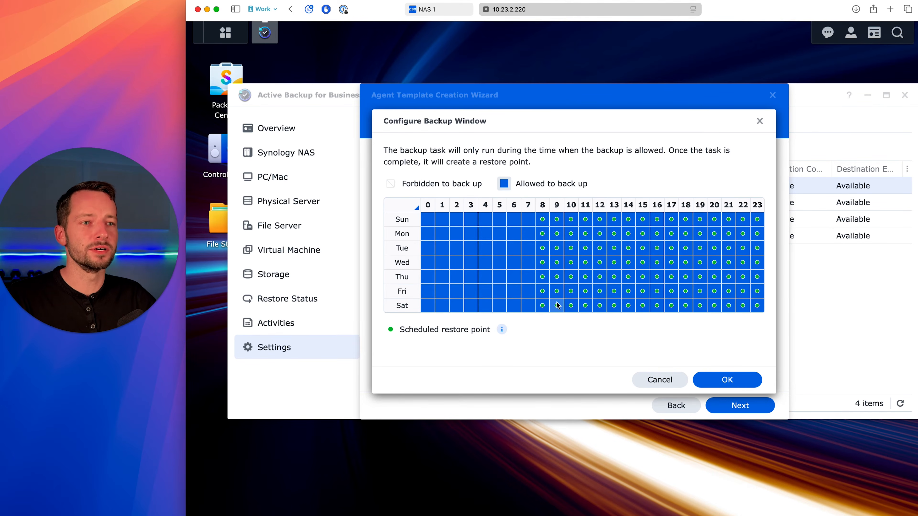
pyautogui.click(710, 379)
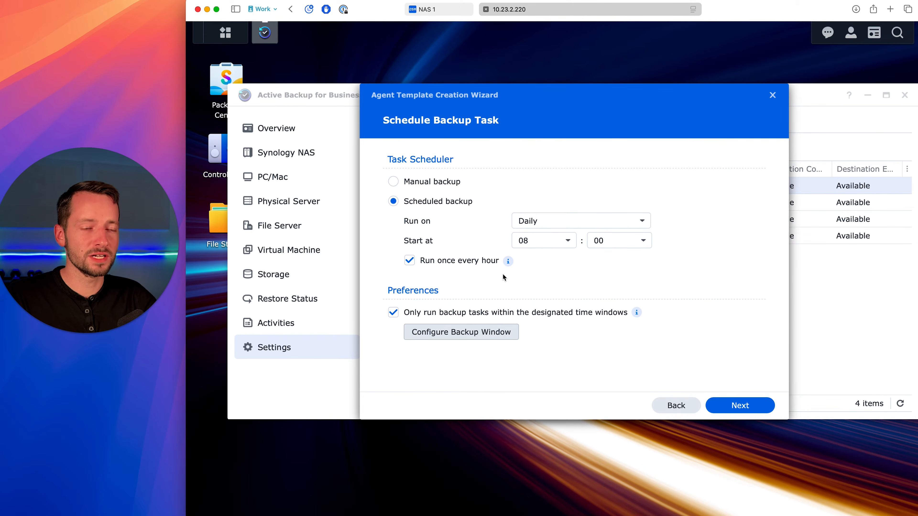
# Turn off hourly runs and the designated time windows, set the start time to 18:00, and continue to the retention policy.
pyautogui.click(466, 260)
pyautogui.click(452, 312)
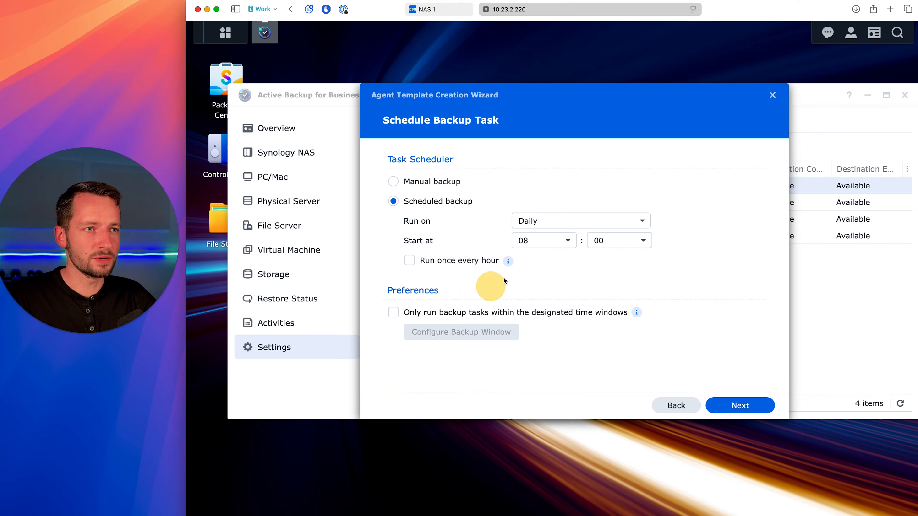
pyautogui.click(542, 241)
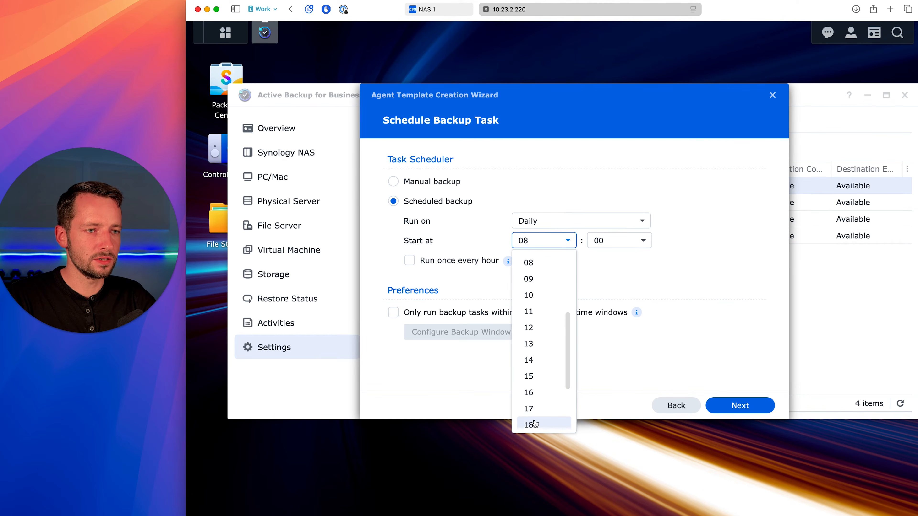
pyautogui.click(538, 412)
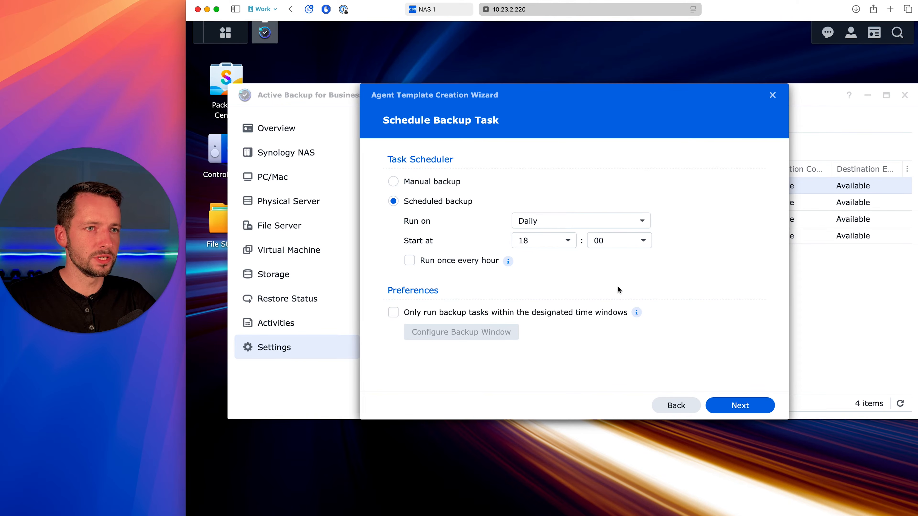
pyautogui.click(764, 405)
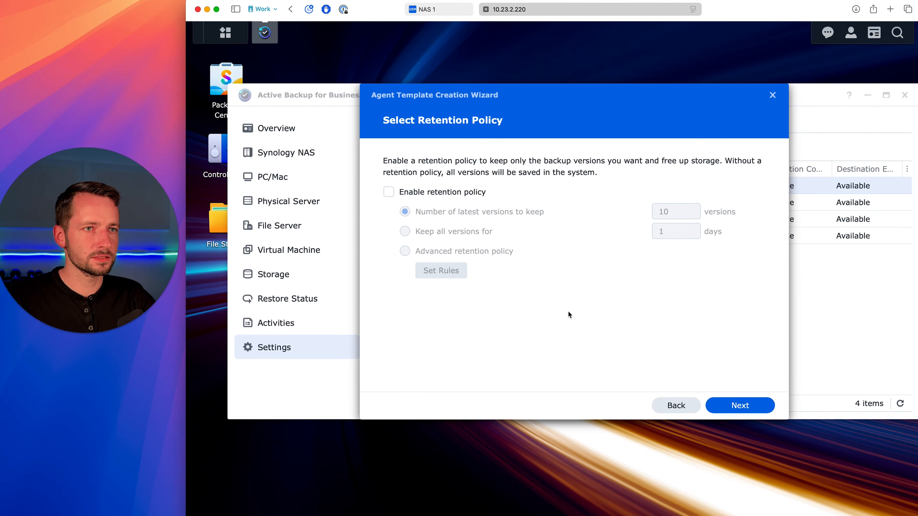
# Enable the retention policy, choose the advanced retention policy, and open its rules.
pyautogui.click(454, 195)
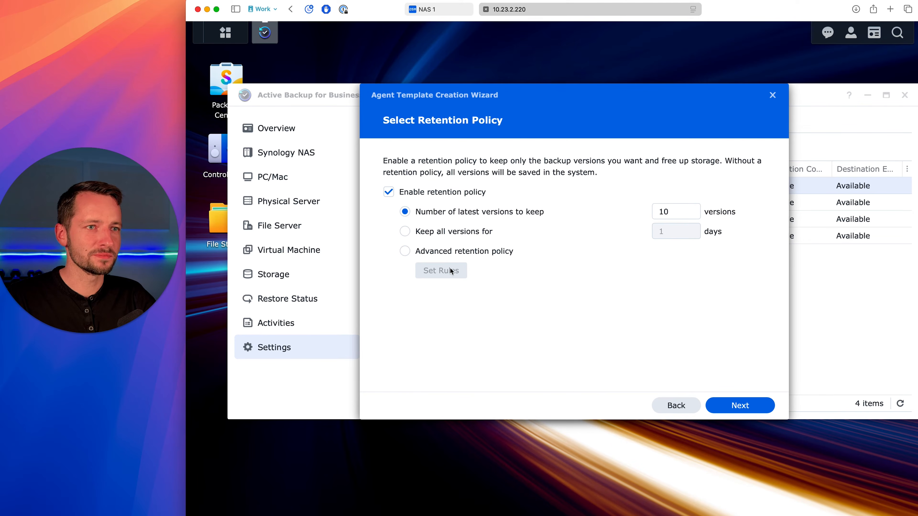
pyautogui.click(444, 253)
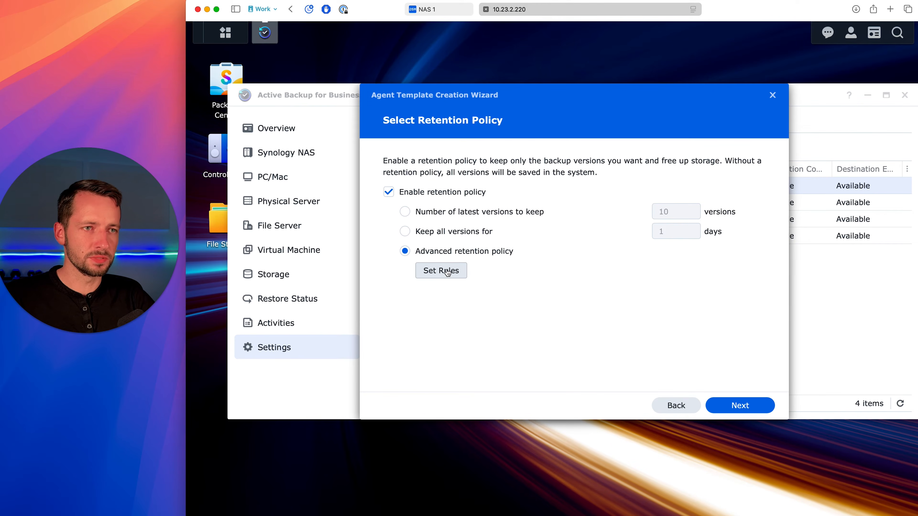
pyautogui.click(493, 212)
pyautogui.click(475, 233)
pyautogui.click(465, 252)
pyautogui.click(453, 269)
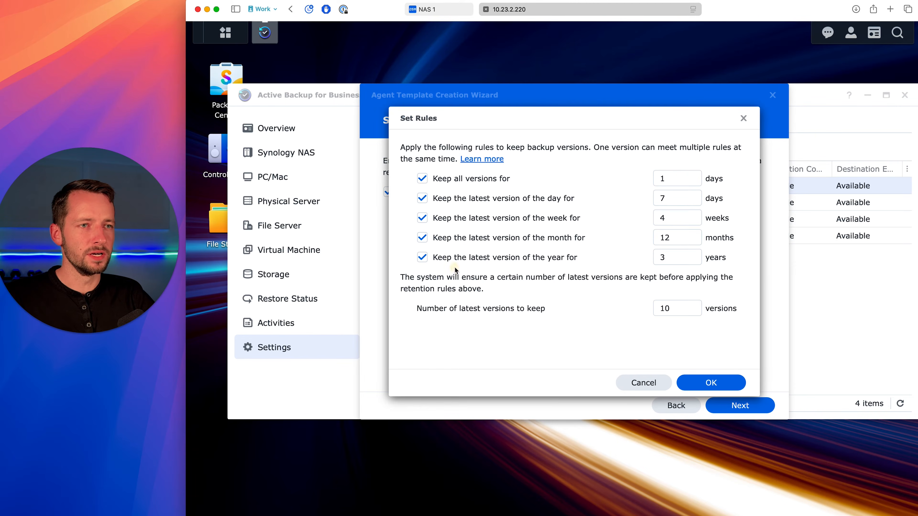
# Disable the rules that keep all versions and the latest version of the day.
pyautogui.moveTo(521, 121); pyautogui.dragTo(504, 125)
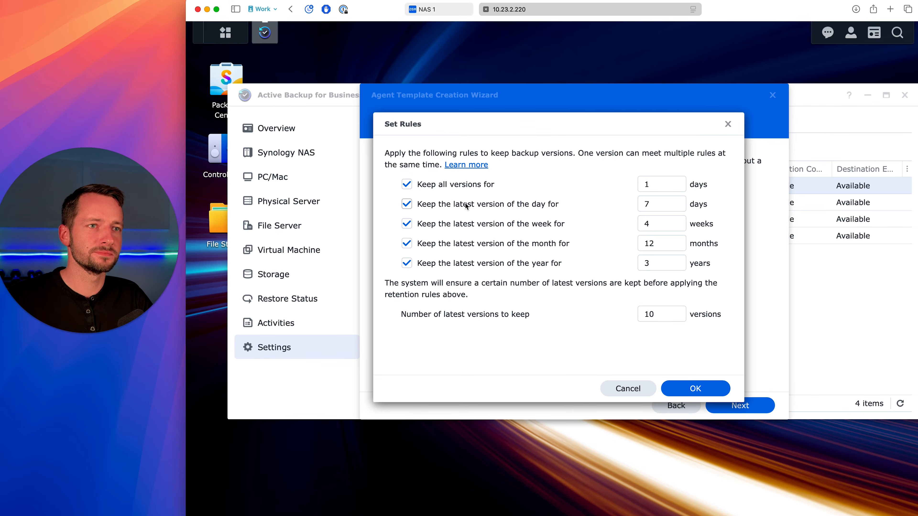
pyautogui.click(407, 184)
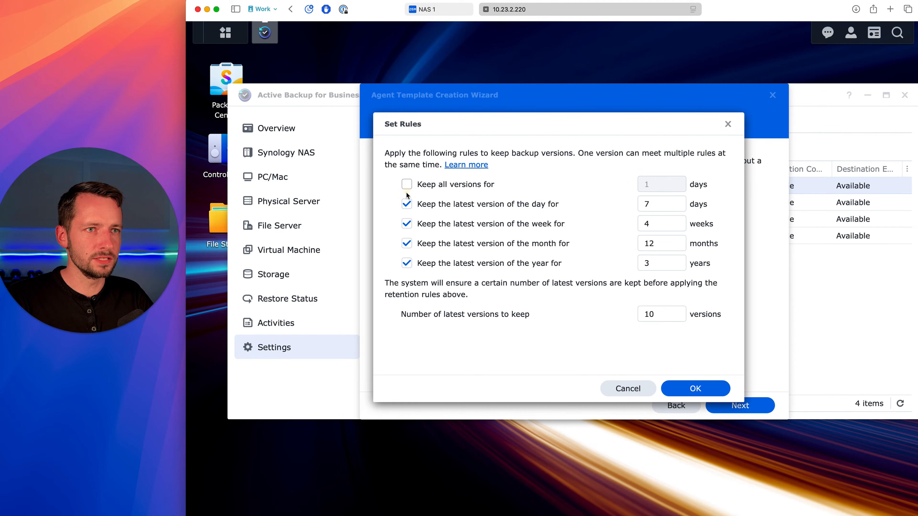
pyautogui.click(408, 205)
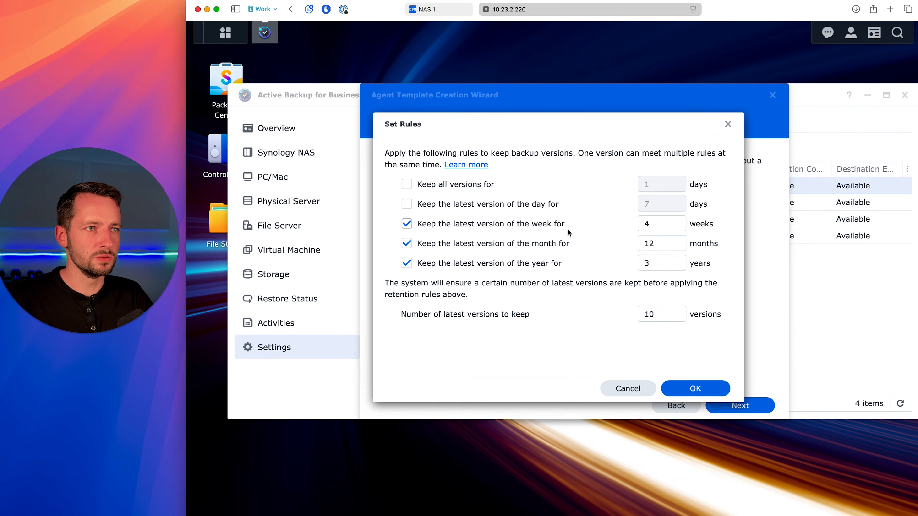
# Turn off the retention rule that keeps the latest version of the year.
pyautogui.click(678, 227)
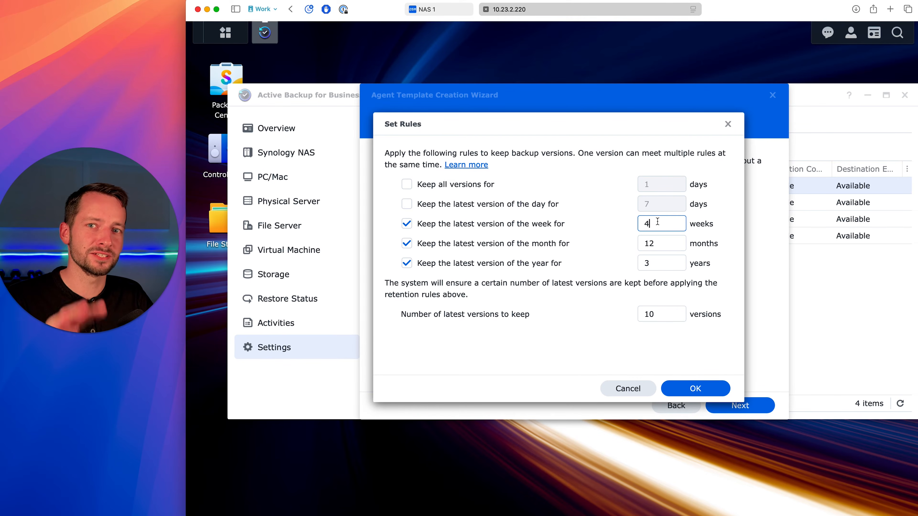
pyautogui.click(660, 243)
pyautogui.click(645, 223)
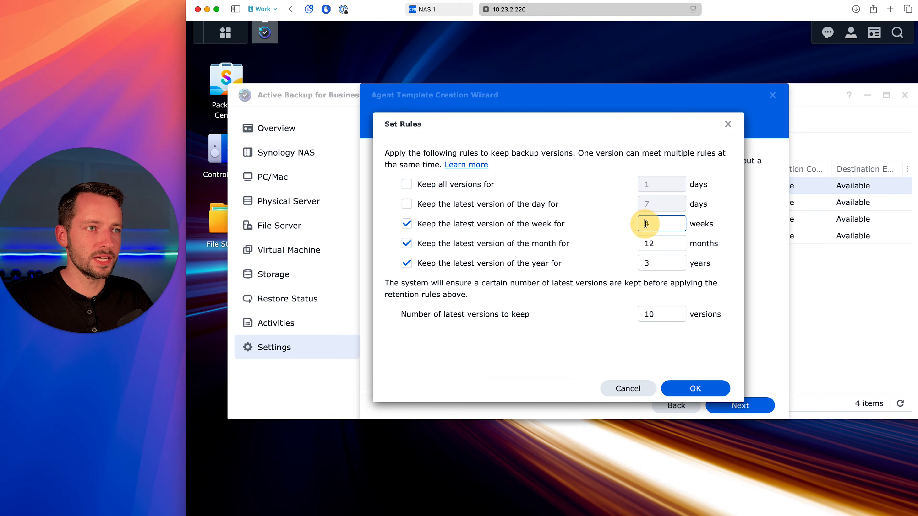
pyautogui.click(655, 242)
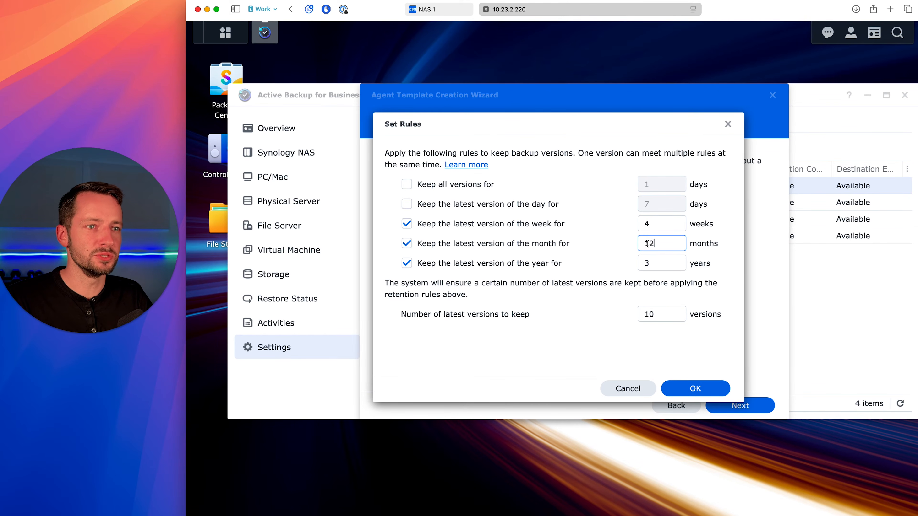
pyautogui.click(657, 263)
pyautogui.click(407, 263)
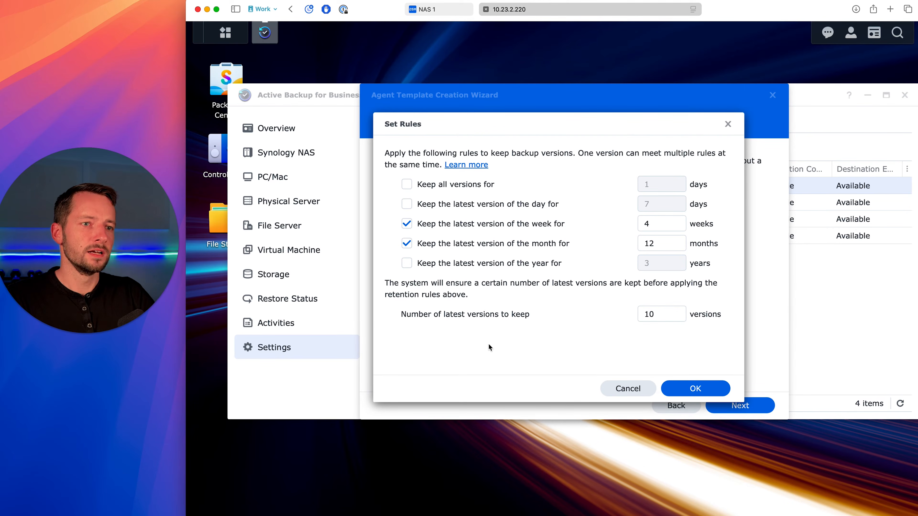
# Accept the retention rules with 4 weeks, 12 months and 10 latest versions, and continue to the restoration privileges.
pyautogui.click(656, 313)
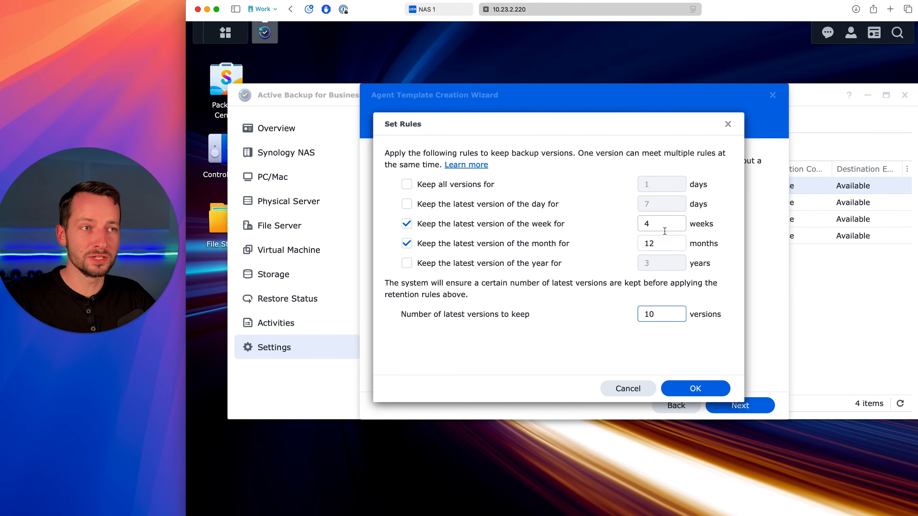
pyautogui.click(649, 223)
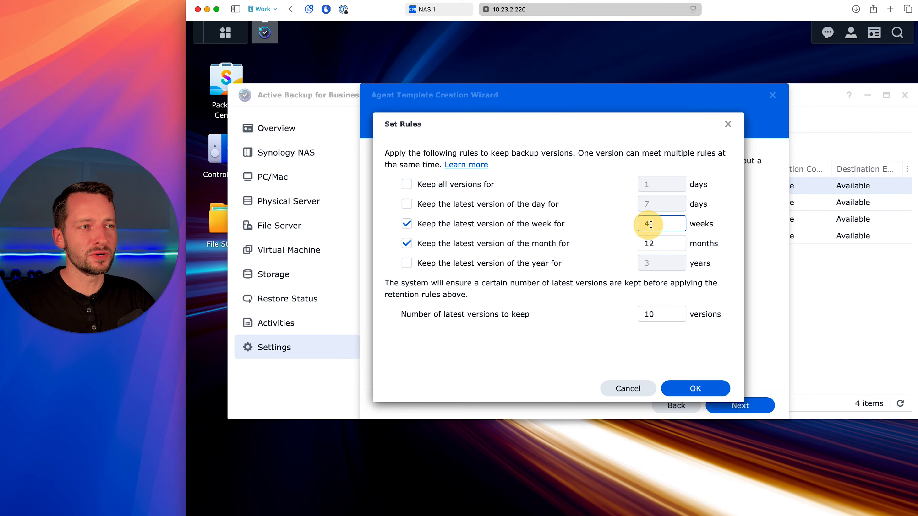
pyautogui.click(659, 223)
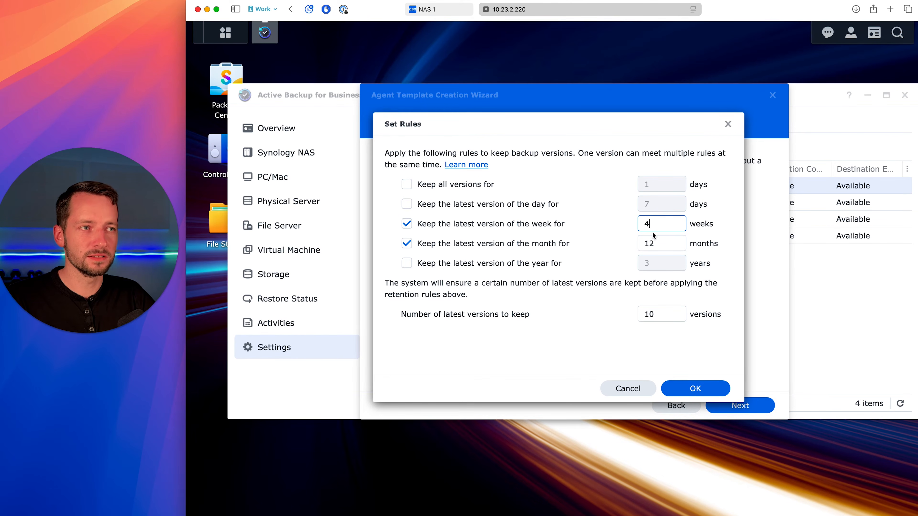
pyautogui.click(654, 314)
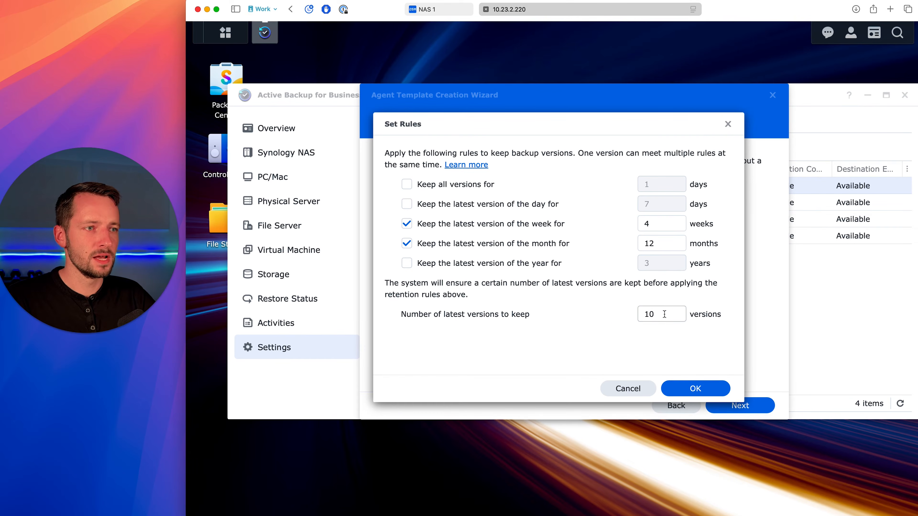
pyautogui.click(701, 392)
pyautogui.click(740, 405)
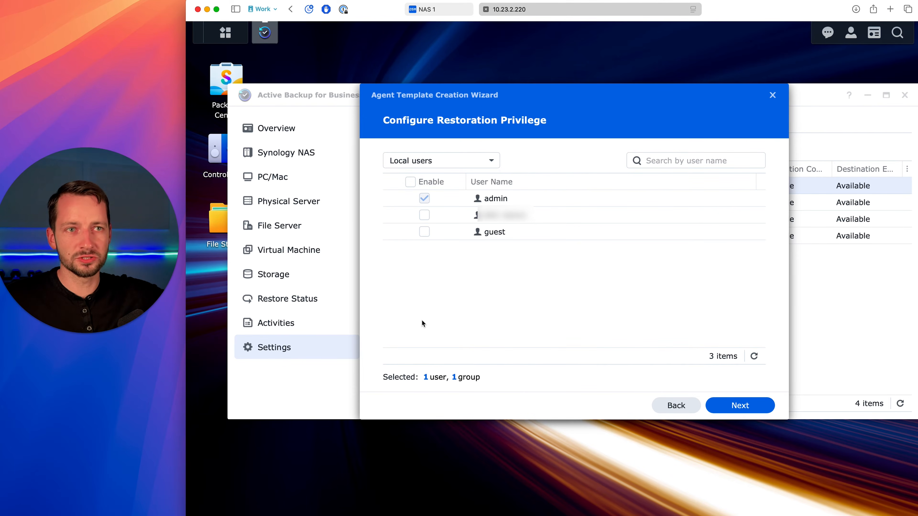
# Show the local groups in the restoration privileges, finish creating the template, and select Primary NAS Full Backup in the template list.
pyautogui.click(409, 161)
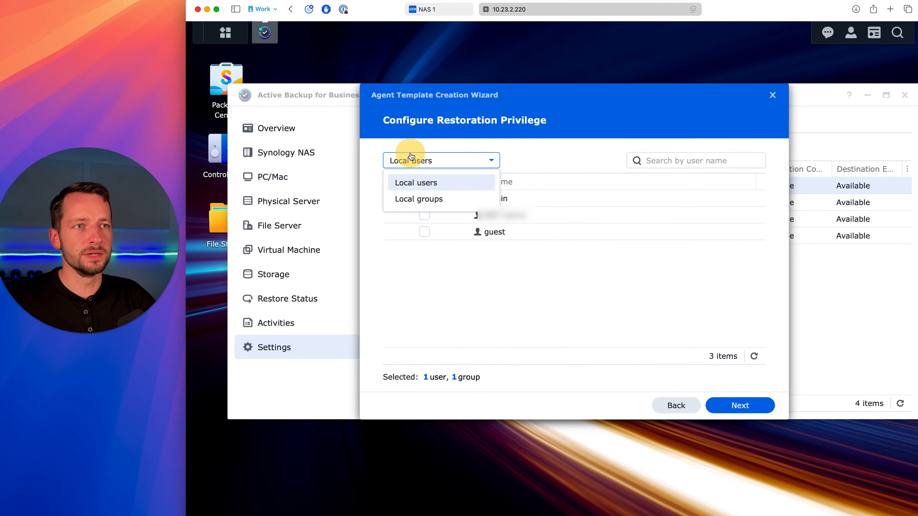
pyautogui.click(410, 200)
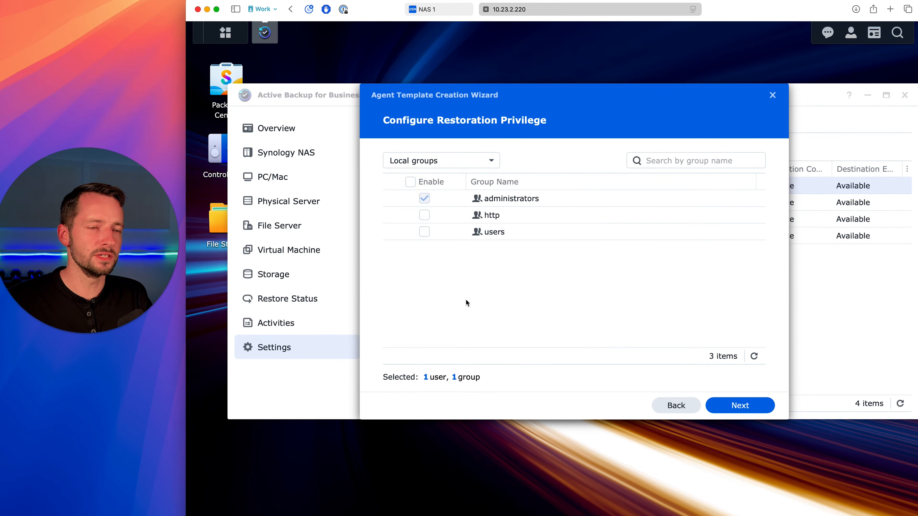
pyautogui.click(743, 412)
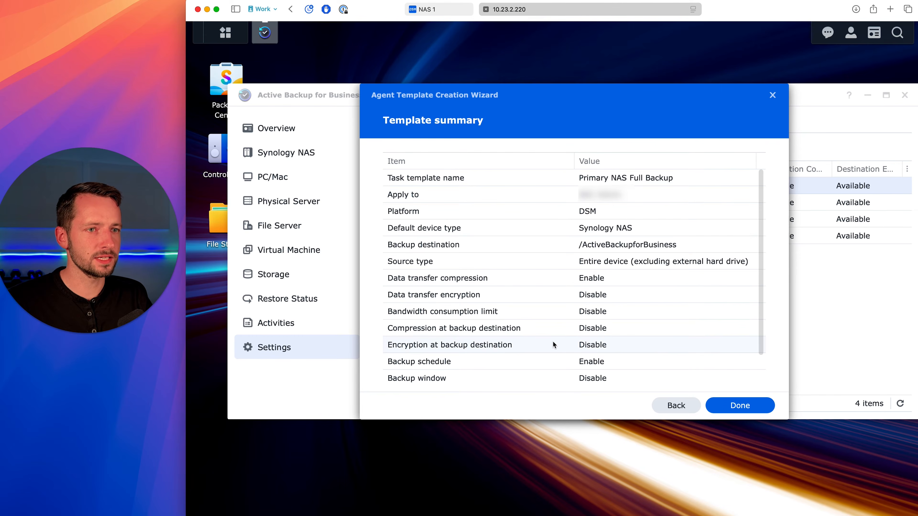
pyautogui.click(737, 403)
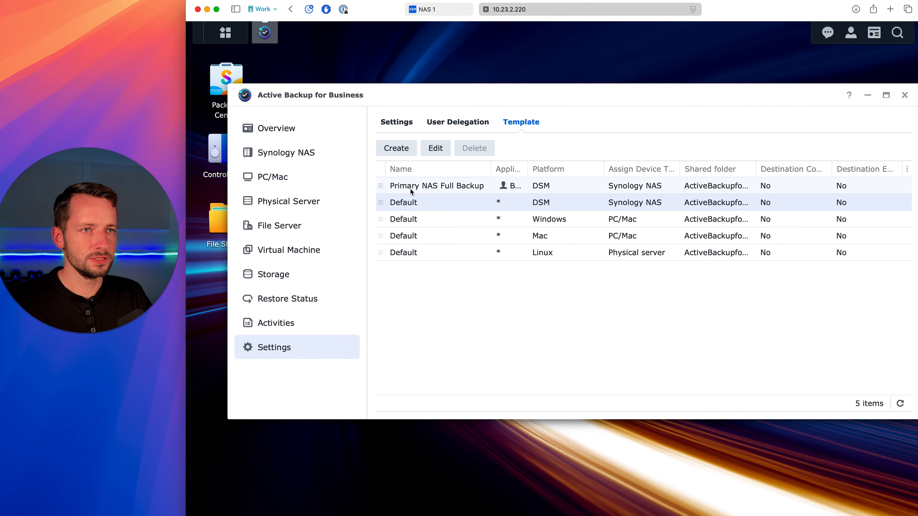
pyautogui.click(436, 188)
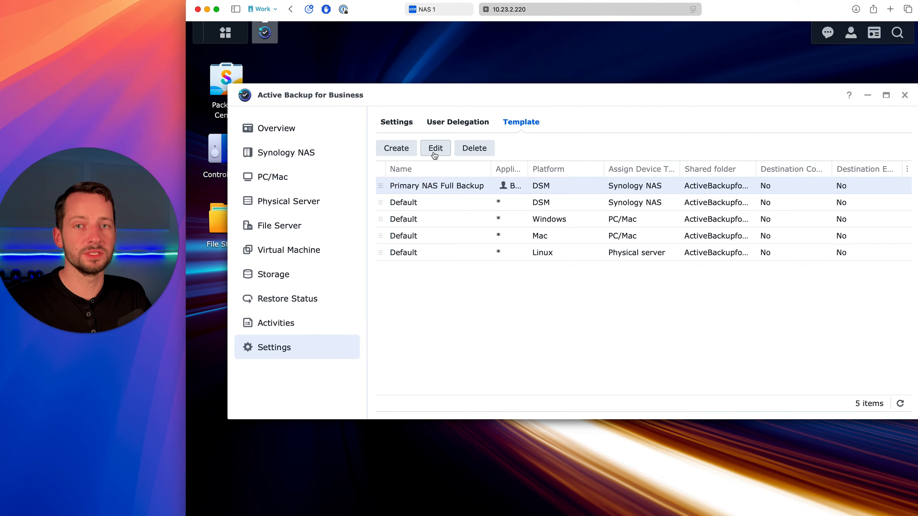
pyautogui.click(470, 332)
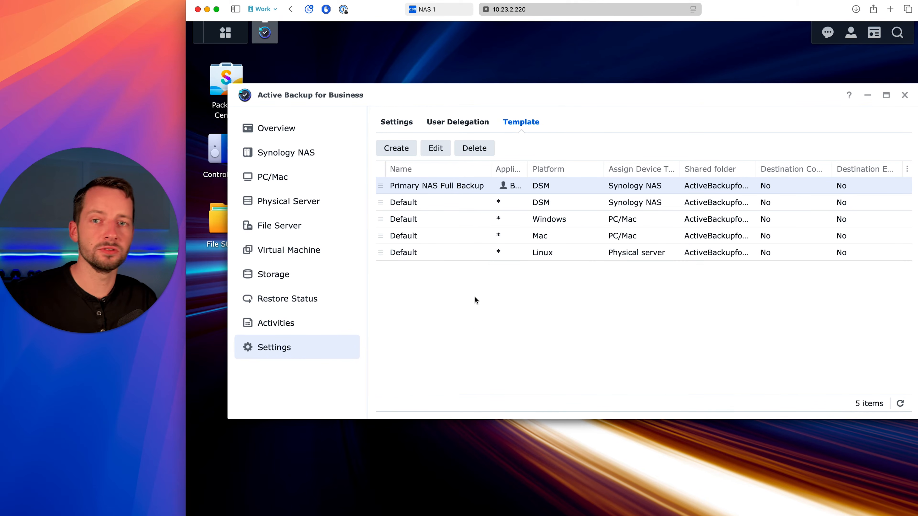
# Switch to NAS 1, start the Active Backup for Business Agent setup, and enter 10.23.2.220 as the backup destination's server address.
pyautogui.click(454, 10)
pyautogui.click(470, 233)
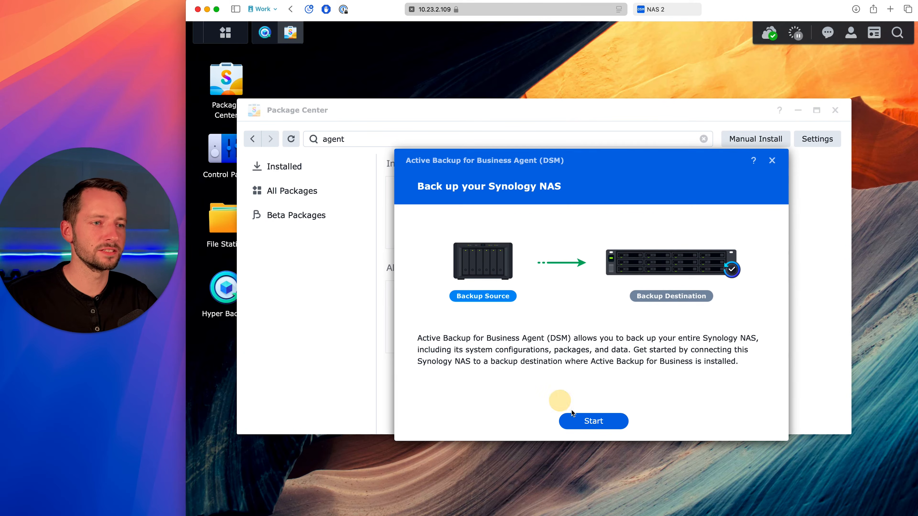
pyautogui.click(586, 430)
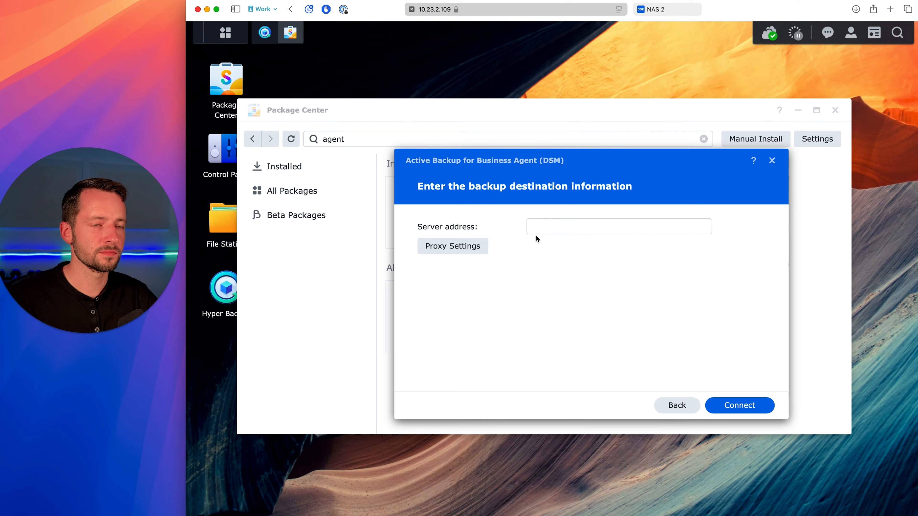
pyautogui.click(543, 227)
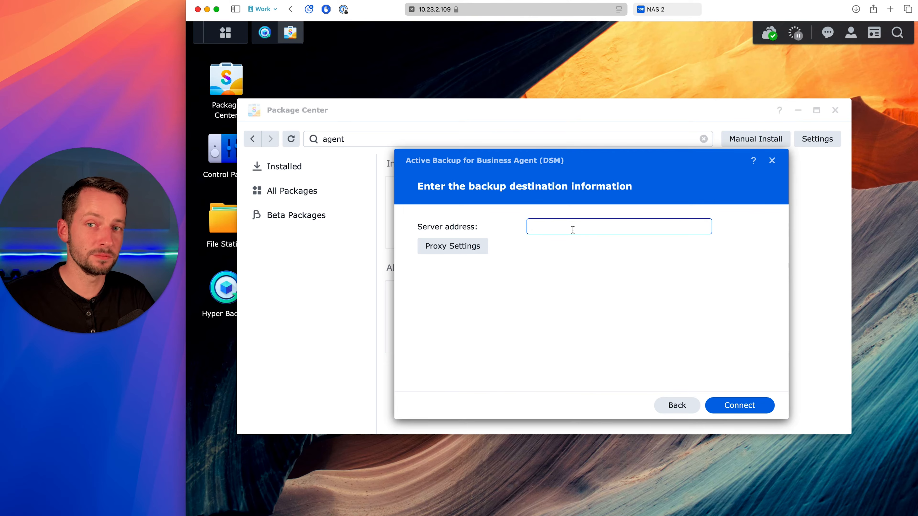
pyautogui.write('10.23.2.220')
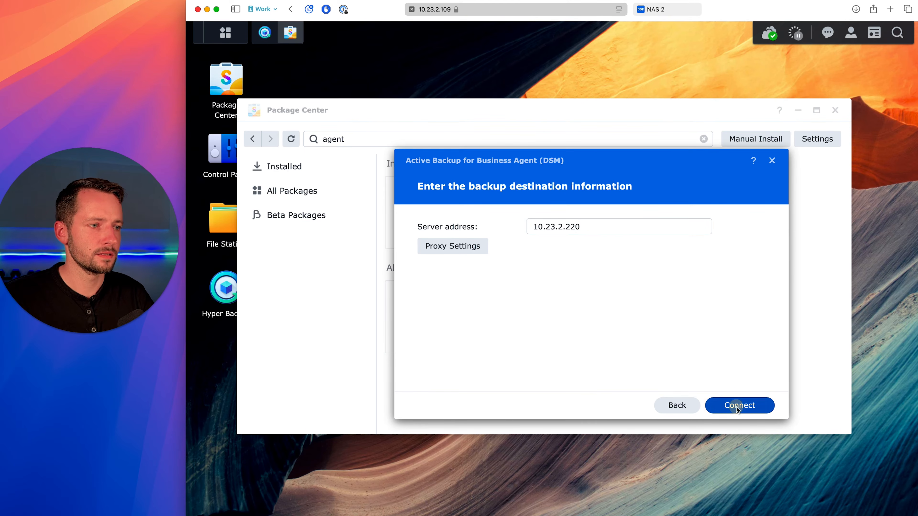
# Connect to the backup destination using browser login and proceed to its website despite the non-private connection.
pyautogui.click(739, 405)
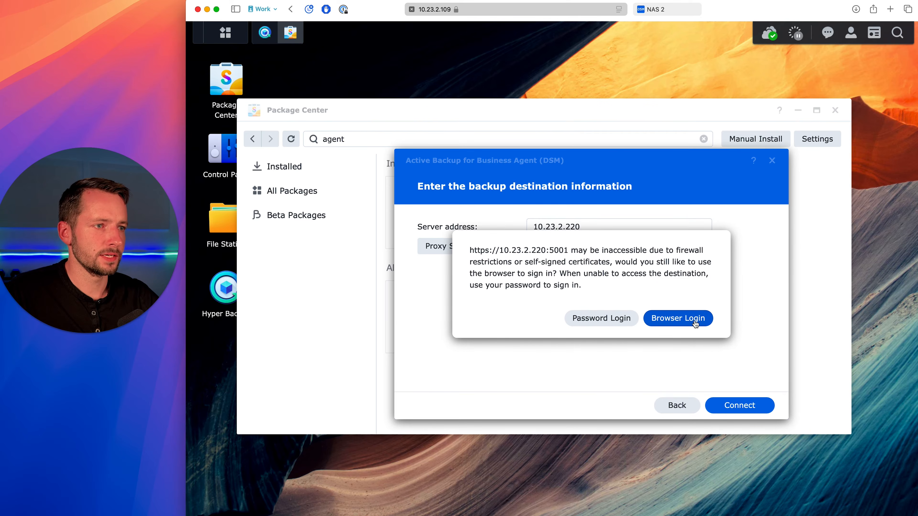
pyautogui.click(696, 322)
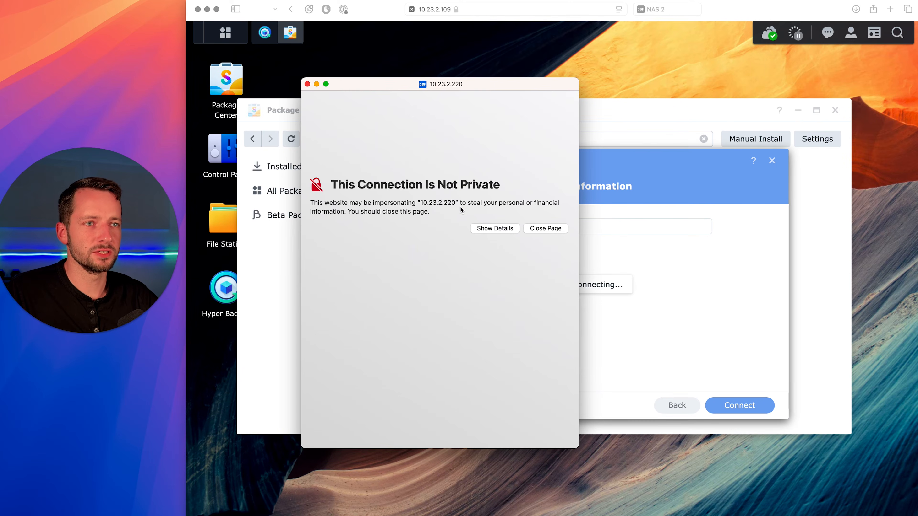
pyautogui.click(492, 231)
pyautogui.click(349, 297)
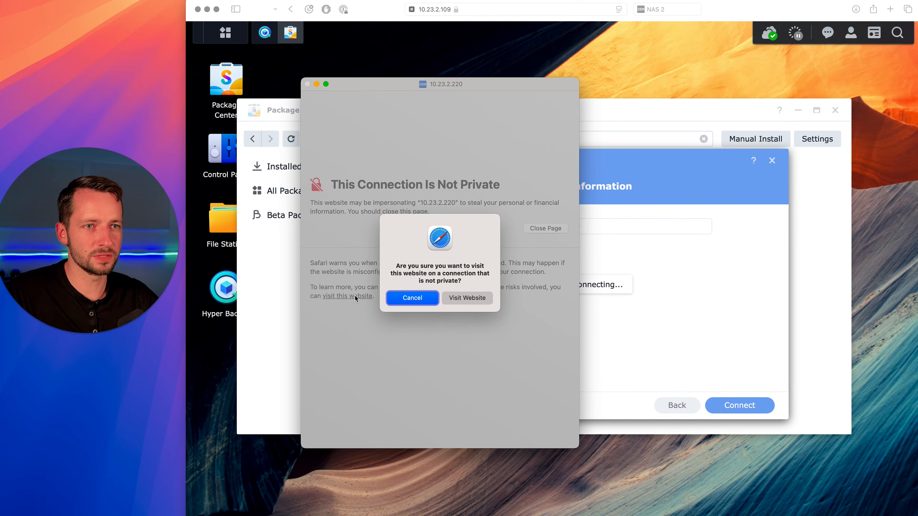
pyautogui.click(470, 298)
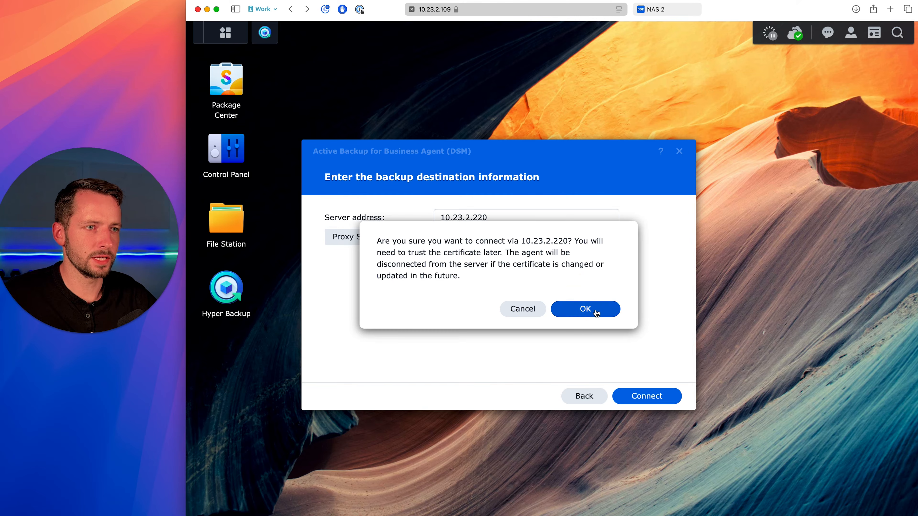
# Confirm the agent's connection via 10.23.2.220 and postpone the system restart.
pyautogui.click(596, 313)
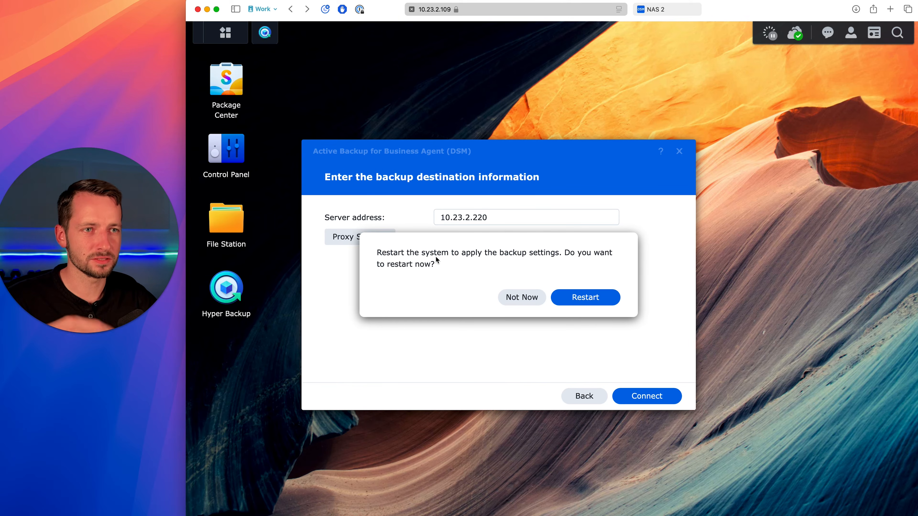
pyautogui.click(506, 297)
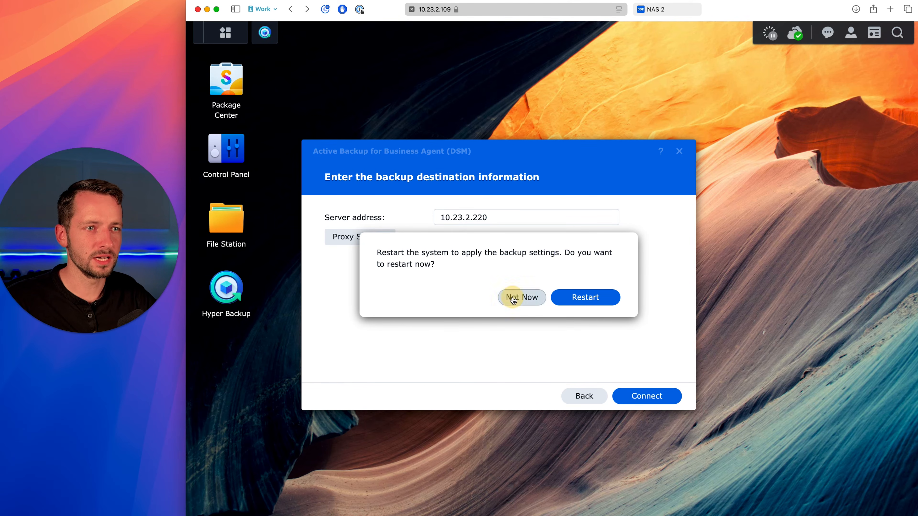
pyautogui.moveTo(520, 183); pyautogui.dragTo(488, 120)
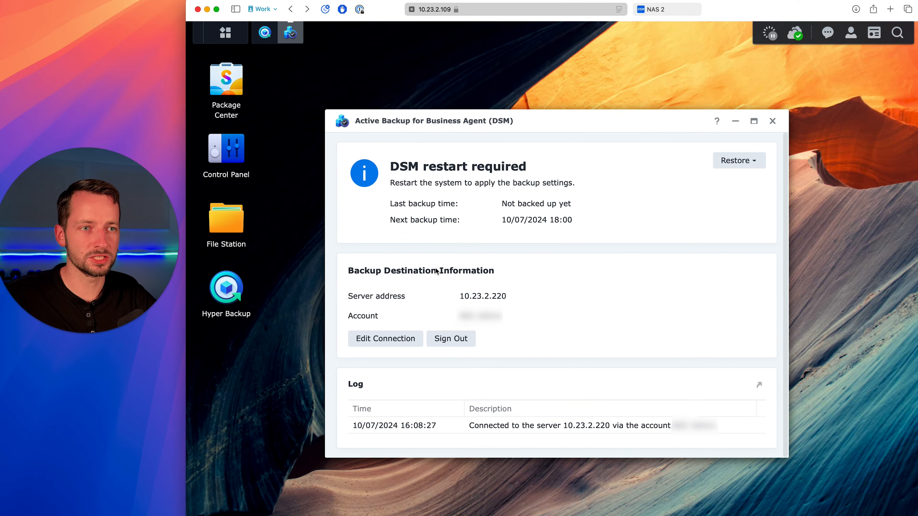
# Check the Active Backup for Business certificate in NAS 1's security settings, and close the Control Panel.
pyautogui.click(230, 155)
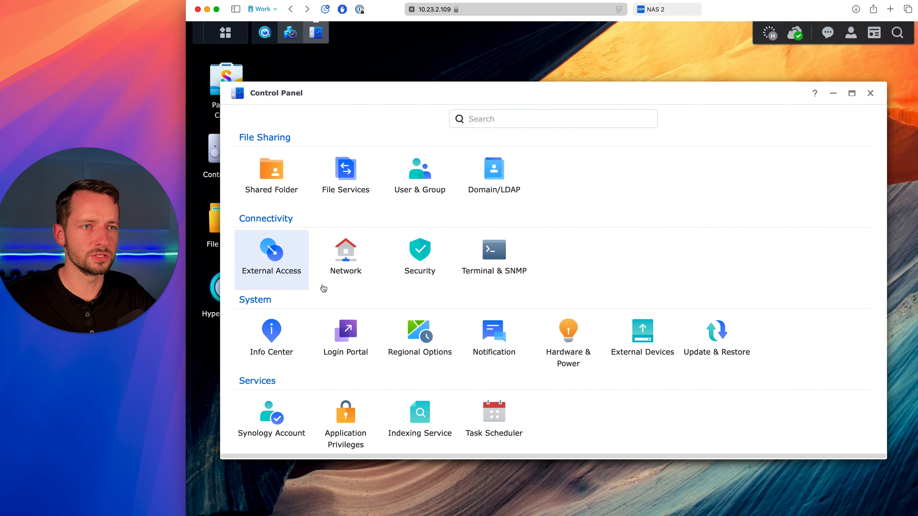
pyautogui.click(420, 254)
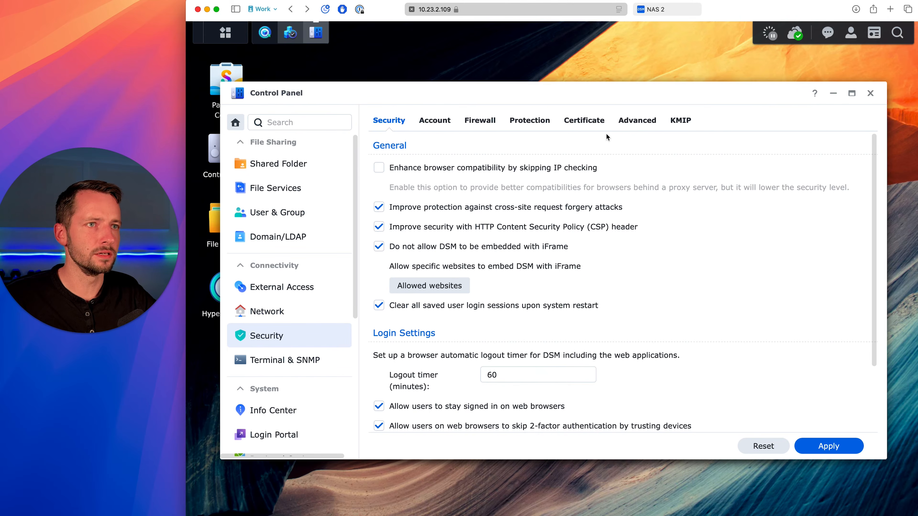
pyautogui.click(594, 121)
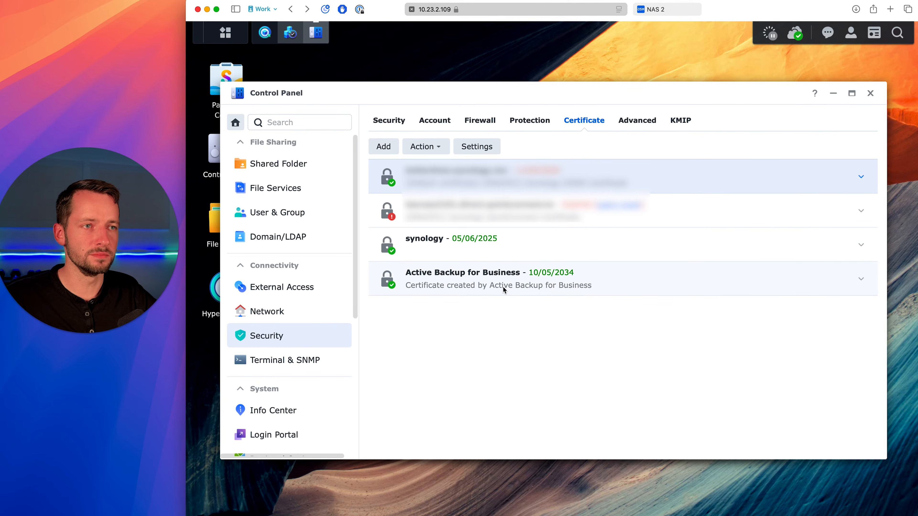
pyautogui.click(869, 93)
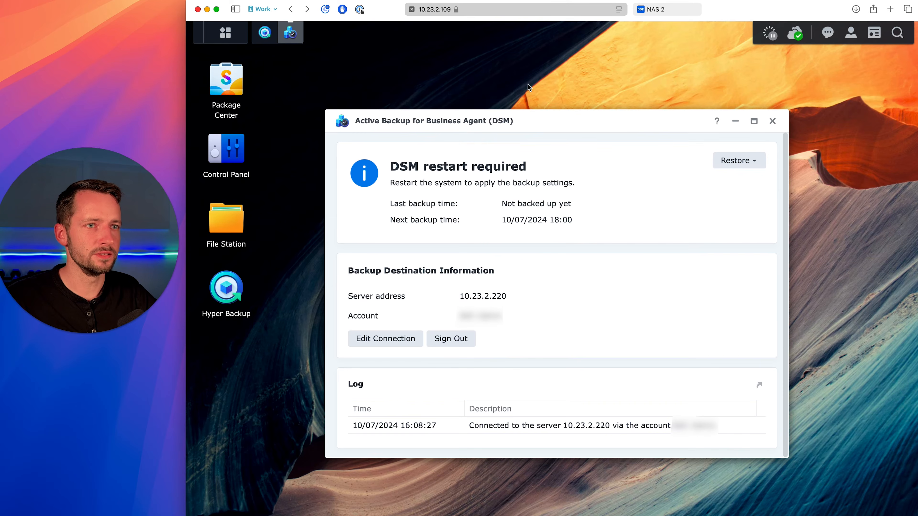
# Switch to NAS 2 and review the dedicated certificate options in the Active Backup for Business settings, keeping Enable.
pyautogui.click(687, 12)
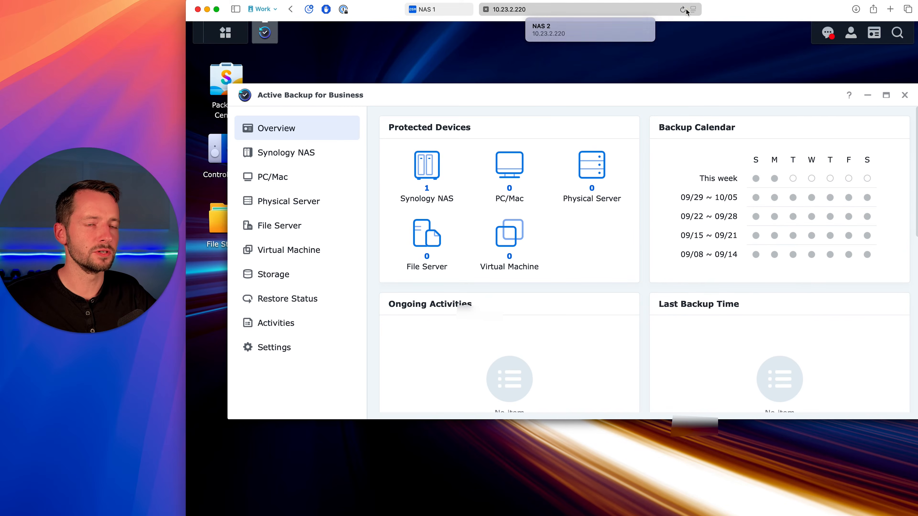
pyautogui.click(274, 347)
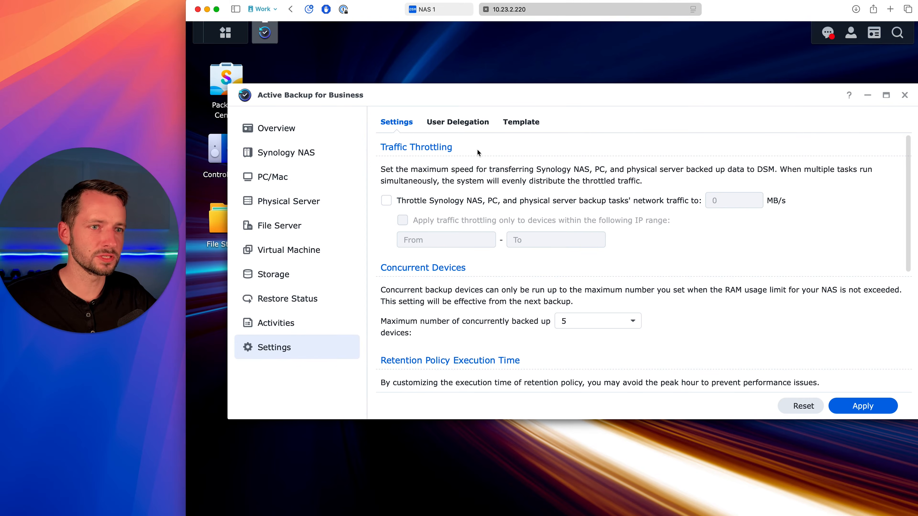
pyautogui.scroll(-5, 492, 170)
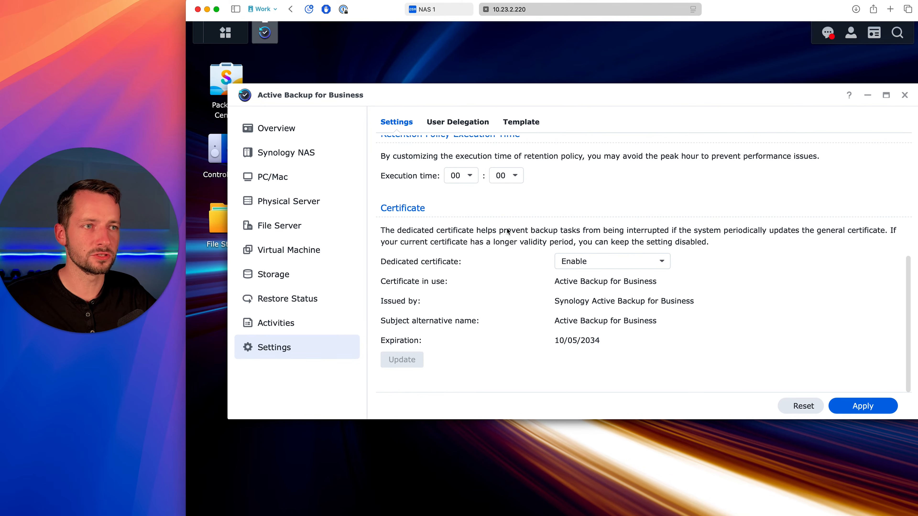
pyautogui.click(592, 268)
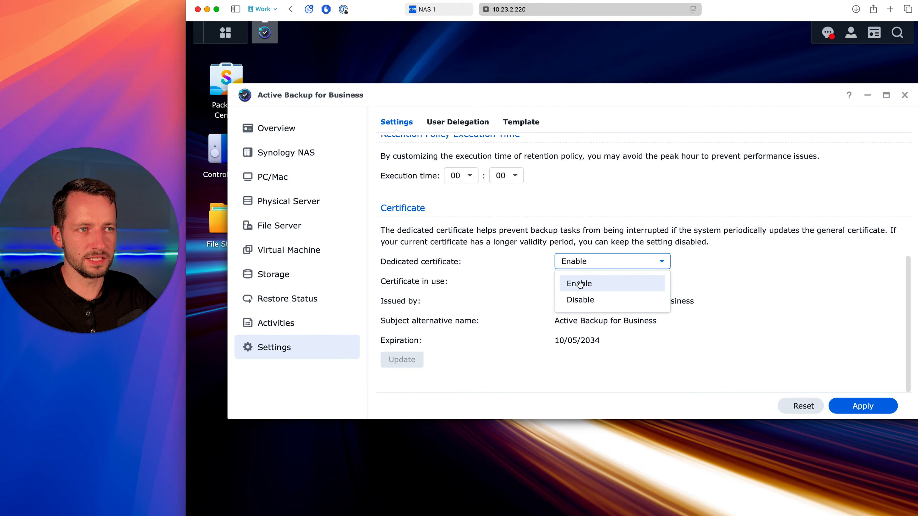
pyautogui.click(768, 317)
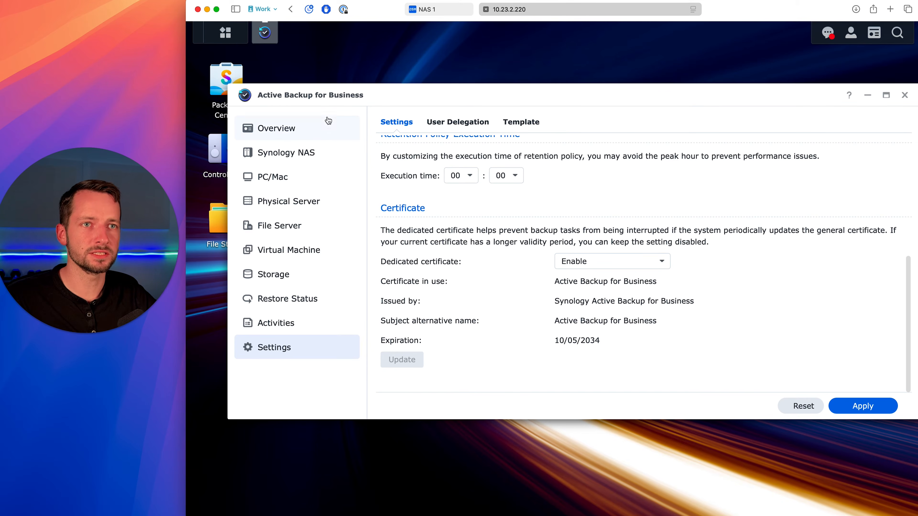
# Review the protected devices overview, NAS1's device details and its backup task on NAS 2.
pyautogui.click(300, 133)
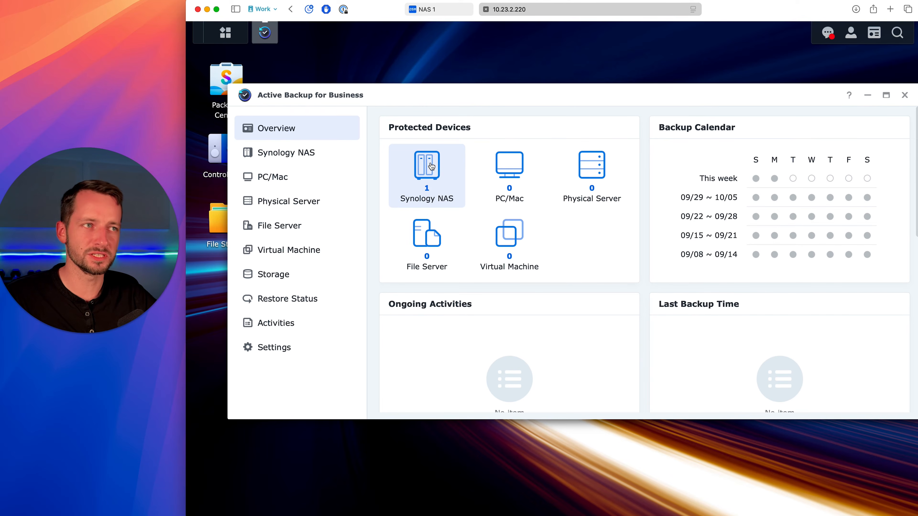
pyautogui.click(275, 158)
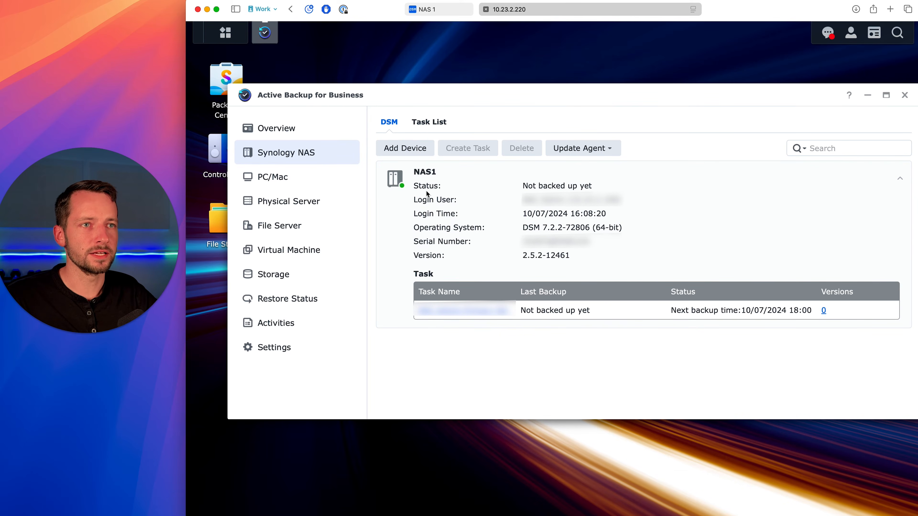
pyautogui.click(431, 122)
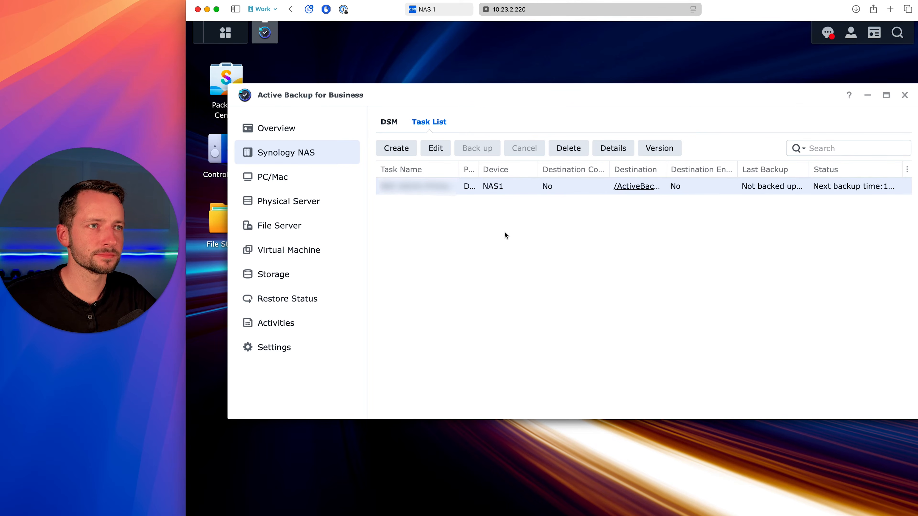
# Review the NAS1 backup task's general settings, try out the bandwidth consumption limit, and close the task without saving.
pyautogui.click(435, 149)
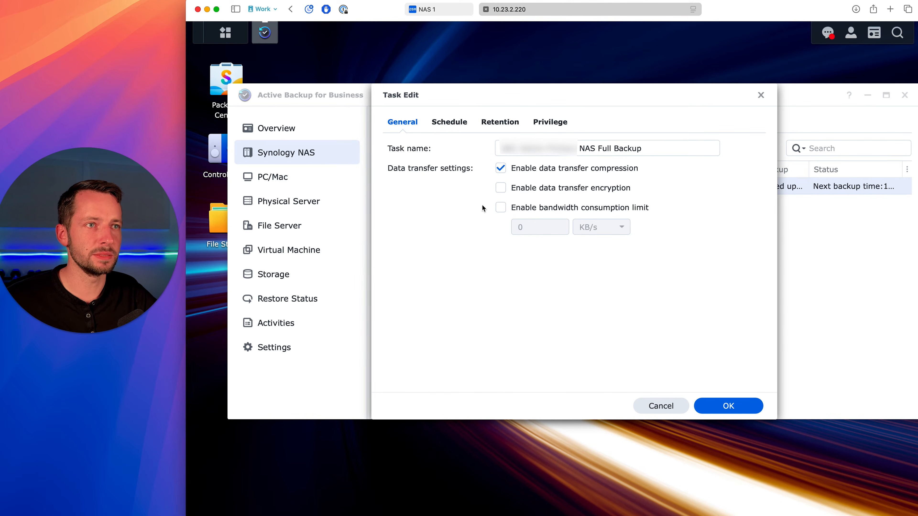
pyautogui.click(530, 208)
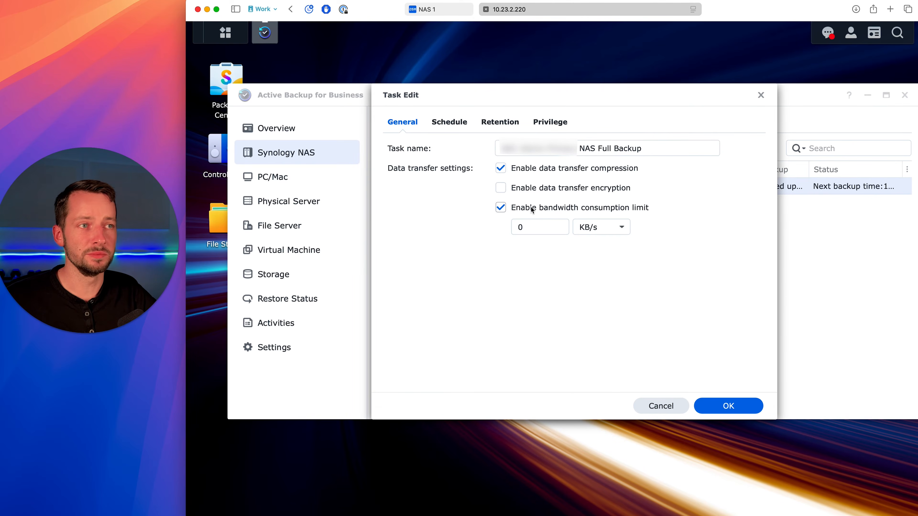
pyautogui.click(530, 211)
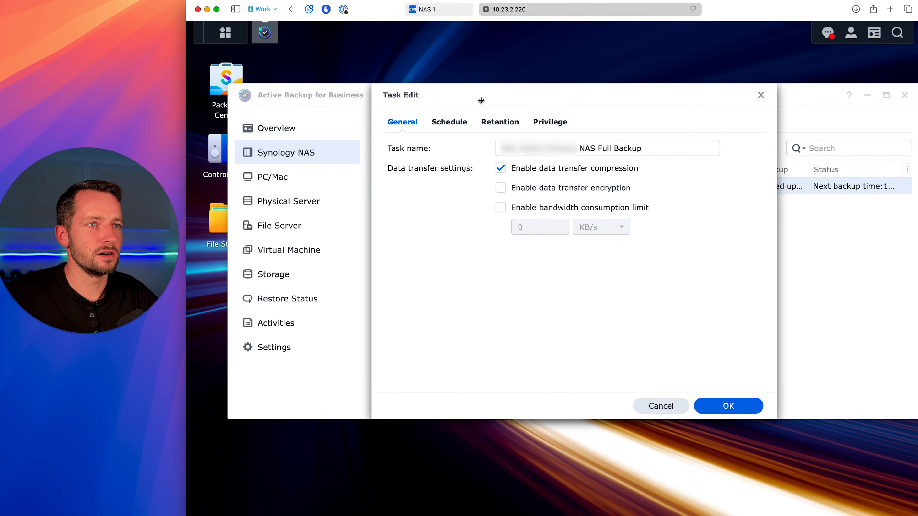
pyautogui.click(761, 95)
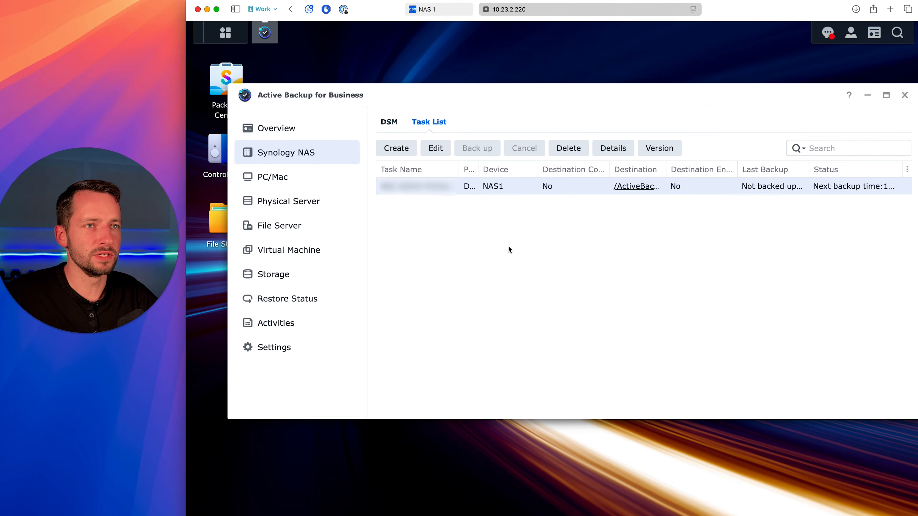
pyautogui.click(392, 123)
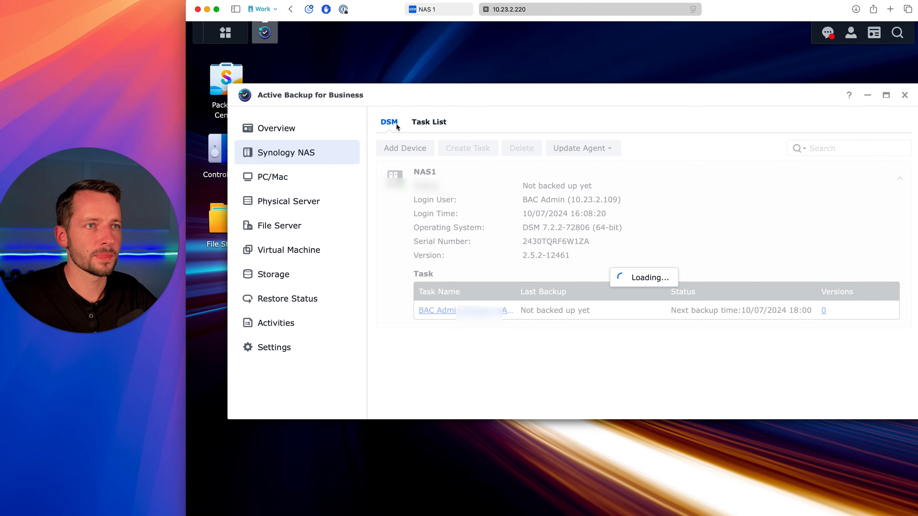
pyautogui.click(425, 125)
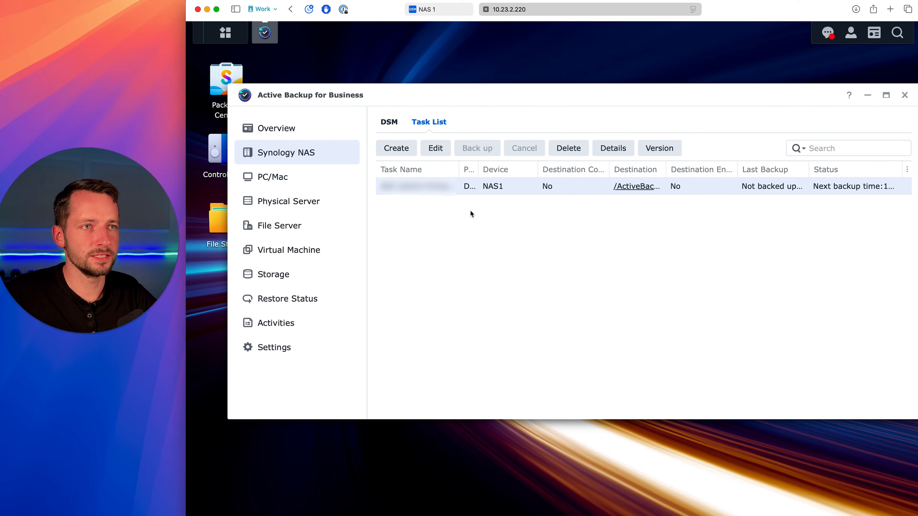
pyautogui.moveTo(486, 147)
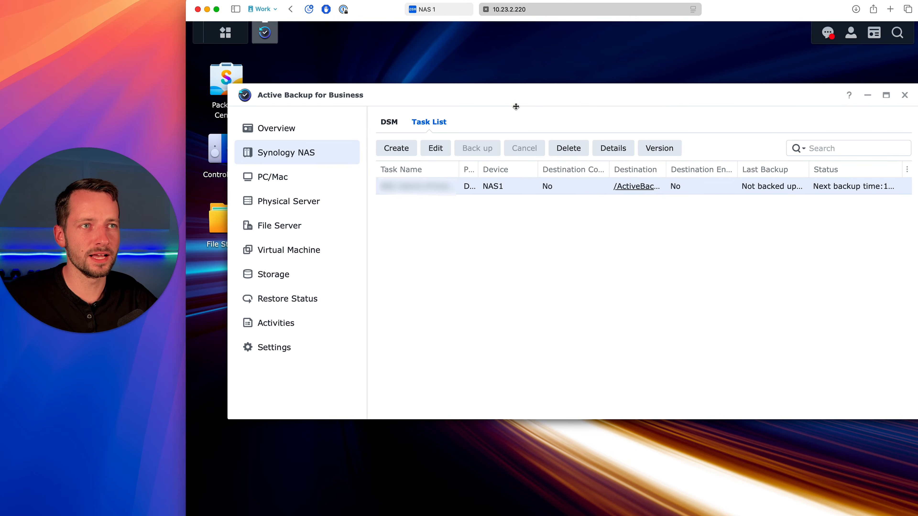
# Switch to NAS 1 and restart the system to apply the backup settings.
pyautogui.click(453, 16)
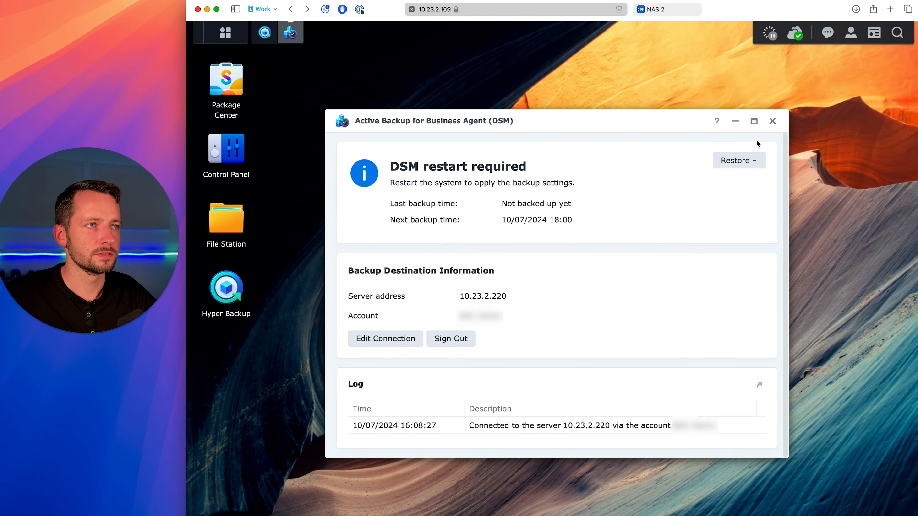
pyautogui.click(852, 35)
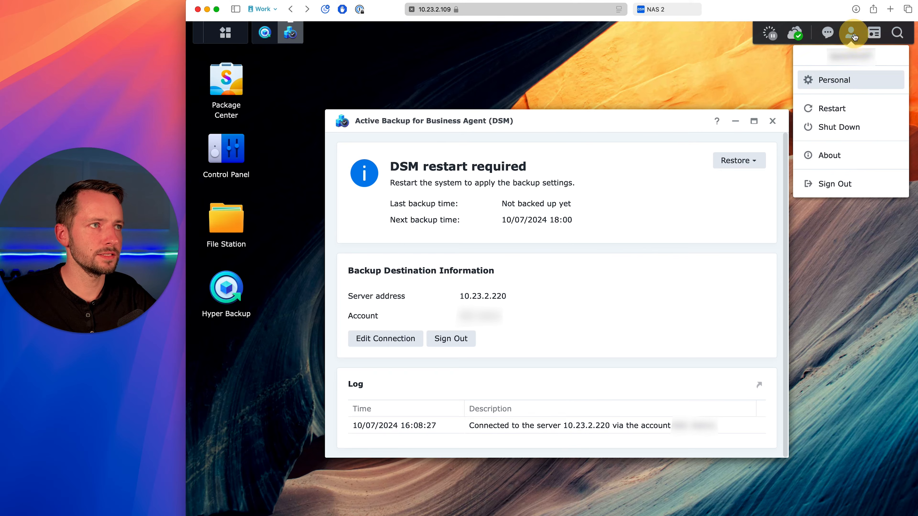
pyautogui.click(841, 111)
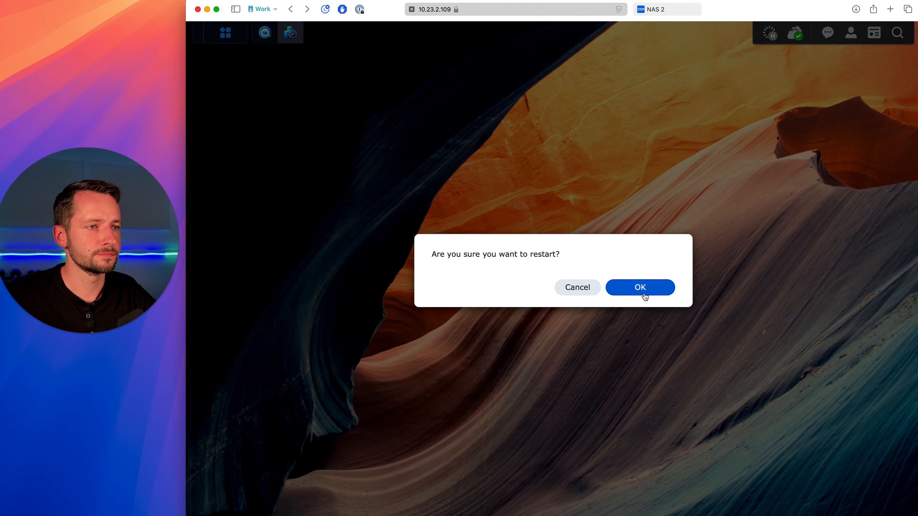
pyautogui.click(639, 288)
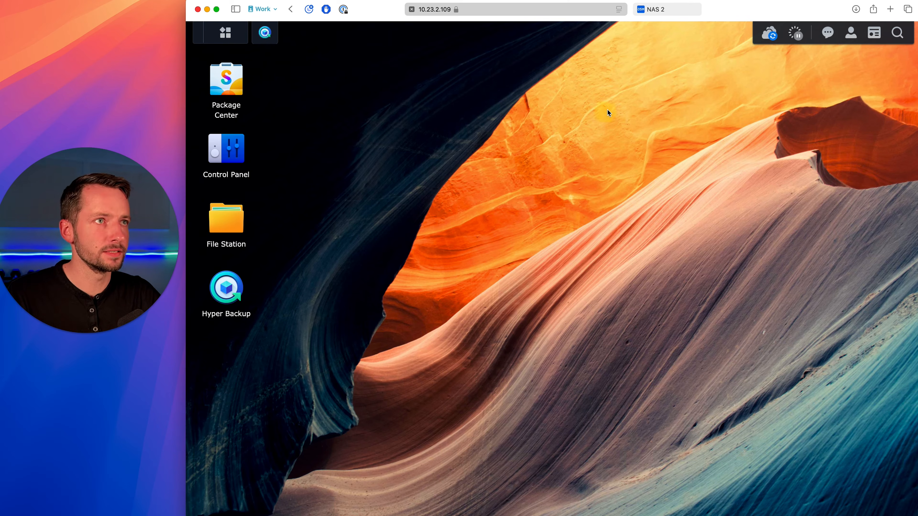
# Switch to NAS 2, start the NAS1 full backup task manually, and check its progress in the device details and overview.
pyautogui.click(662, 9)
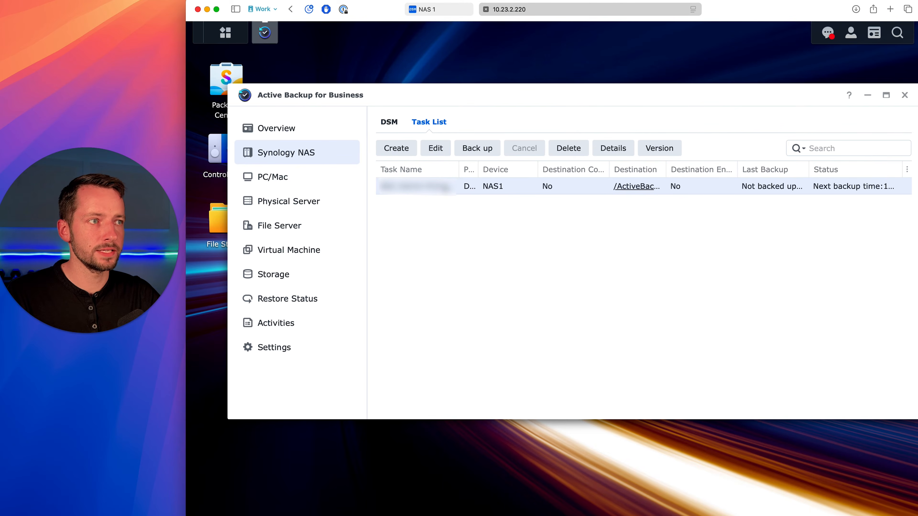
pyautogui.click(469, 152)
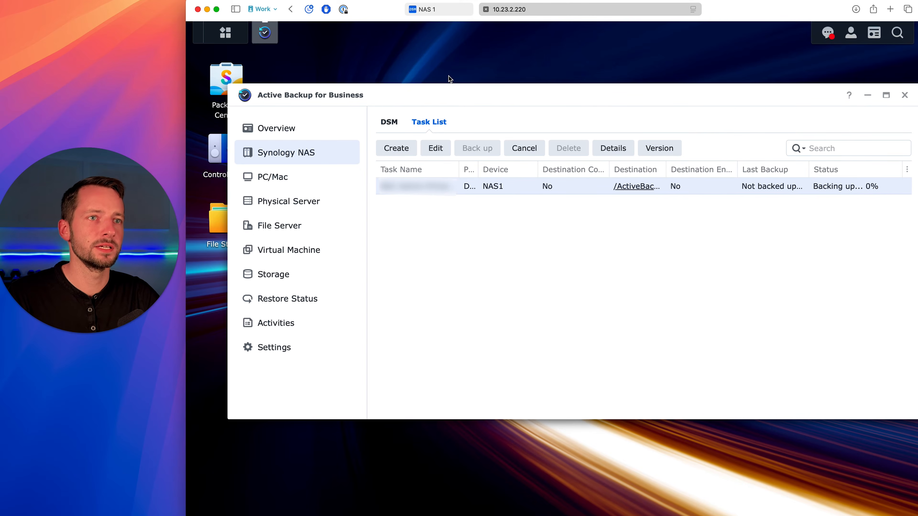
pyautogui.click(391, 123)
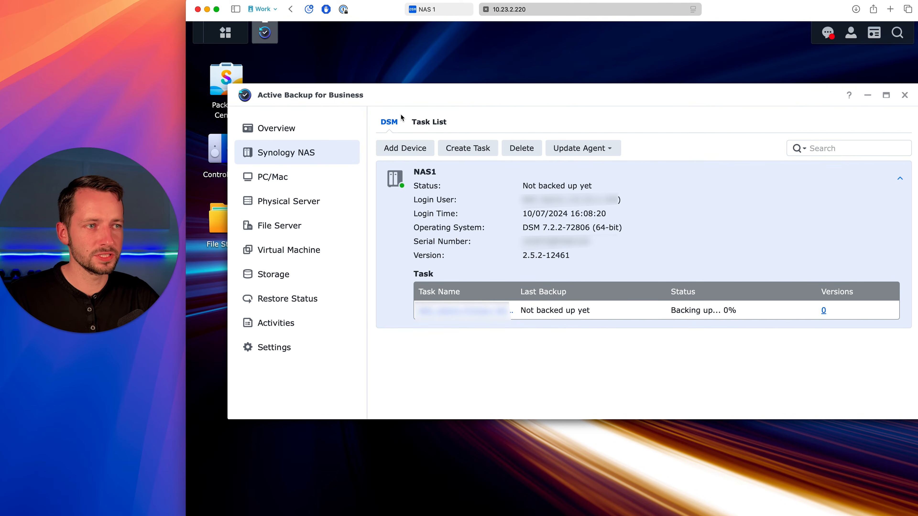
pyautogui.click(291, 125)
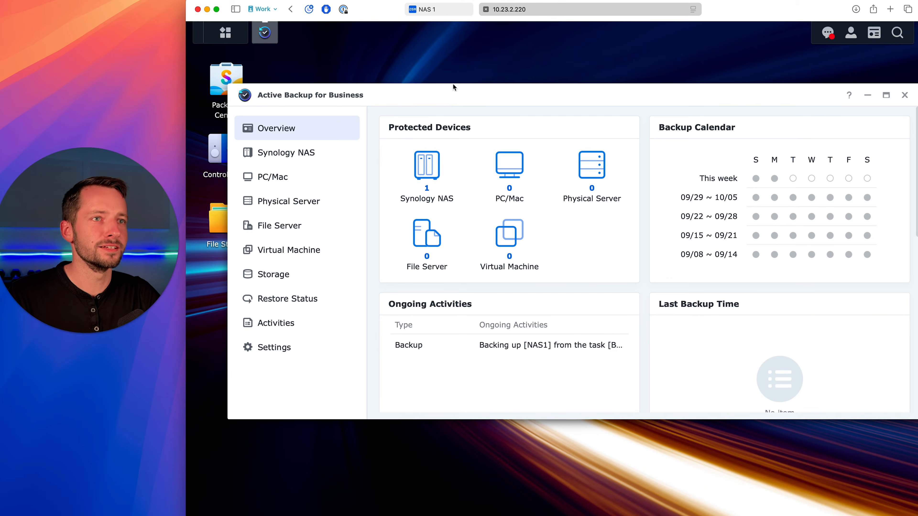
# Switch to NAS 1 and check the backup progress and restore options in Active Backup for Business Agent (DSM).
pyautogui.click(449, 9)
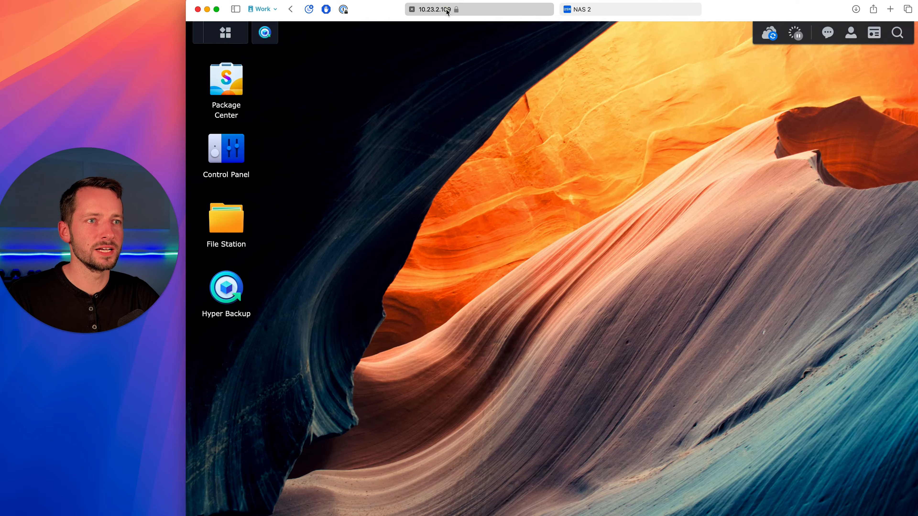
pyautogui.click(226, 35)
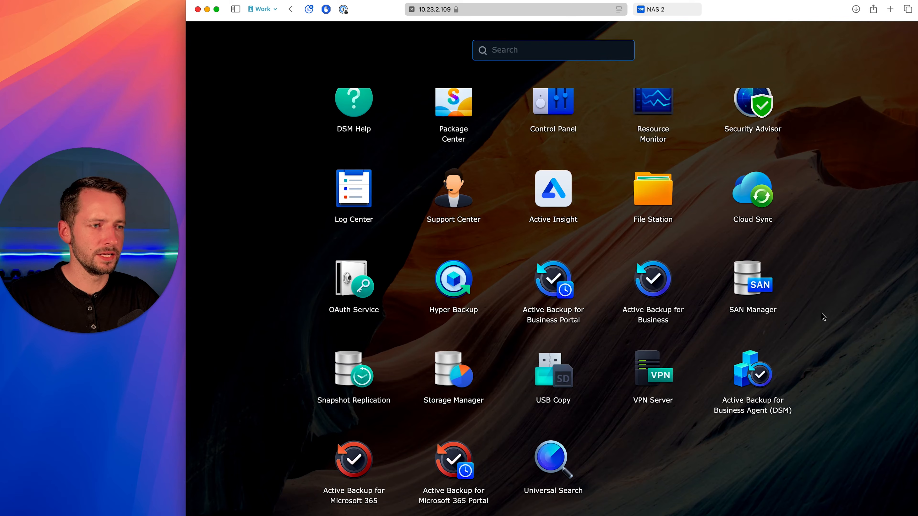
pyautogui.click(755, 373)
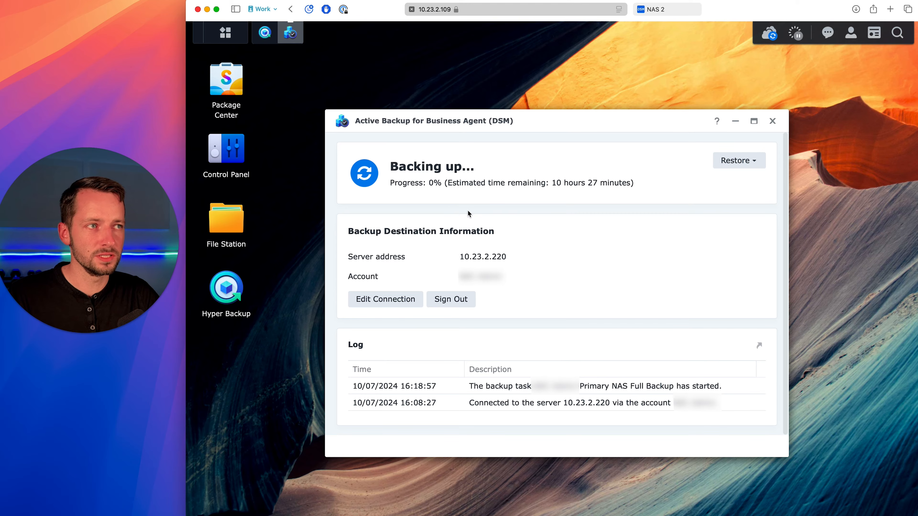
pyautogui.click(763, 160)
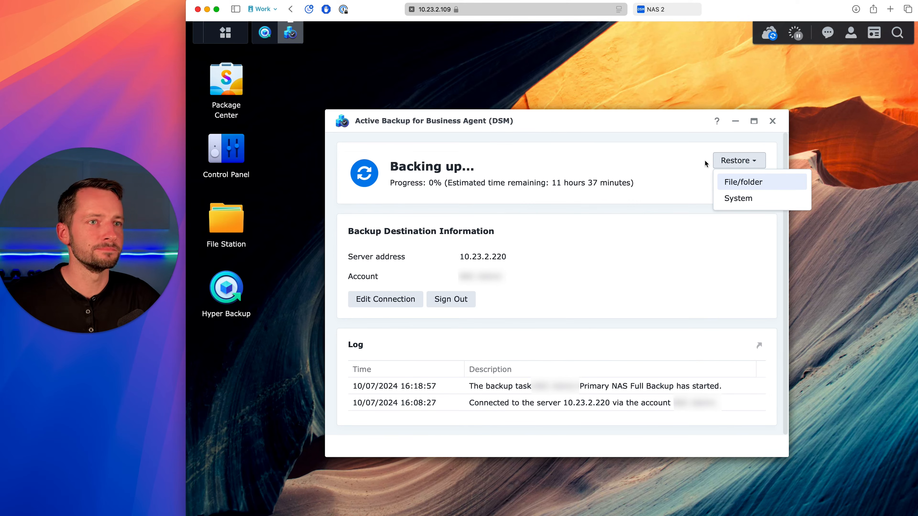
pyautogui.click(577, 202)
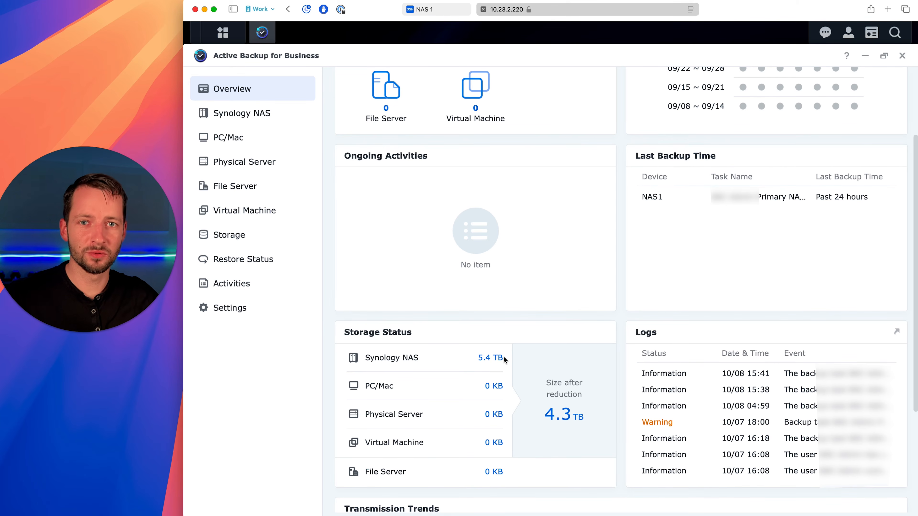
# Review the storage status, NAS1's backup details and the backup calendar on NAS 2, and close Active Backup for Business.
pyautogui.moveTo(525, 376)
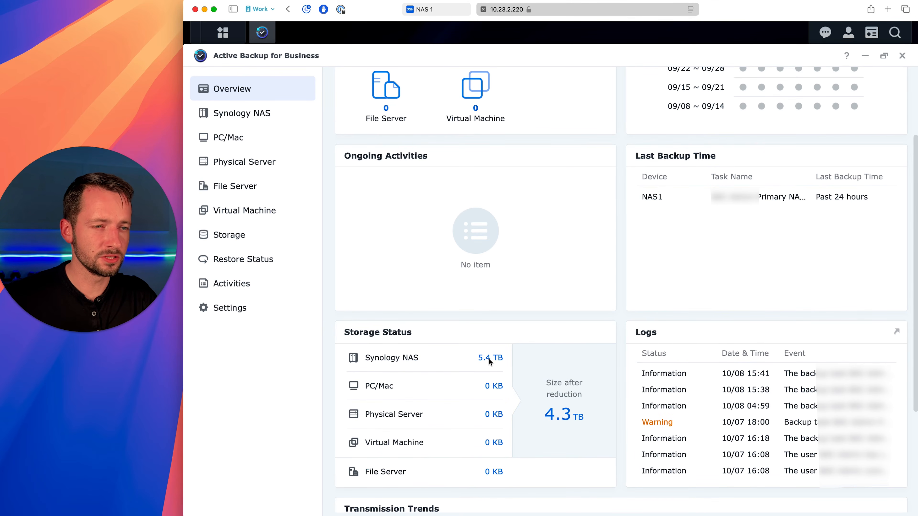
pyautogui.moveTo(552, 420)
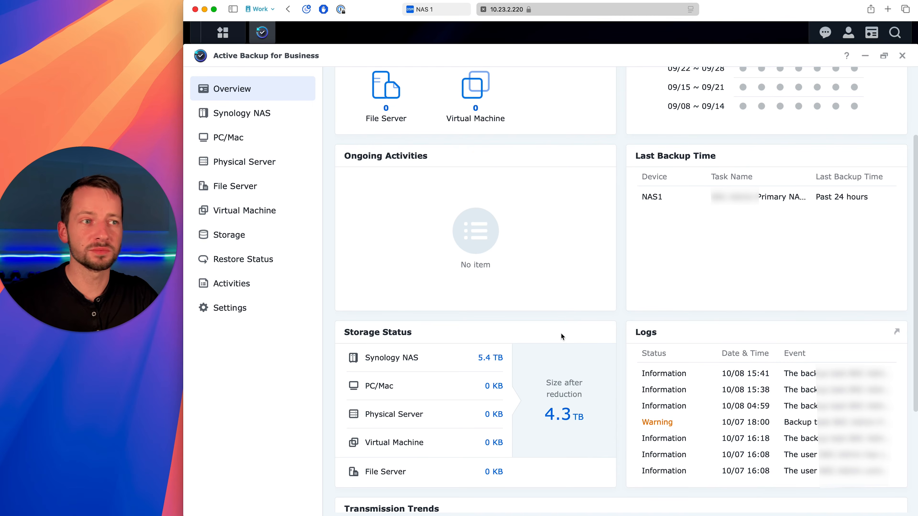
pyautogui.click(259, 115)
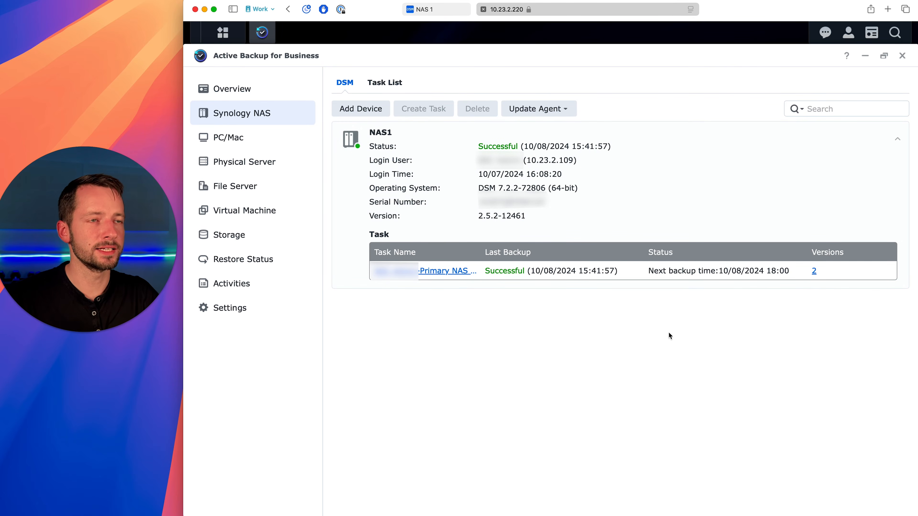
pyautogui.click(284, 93)
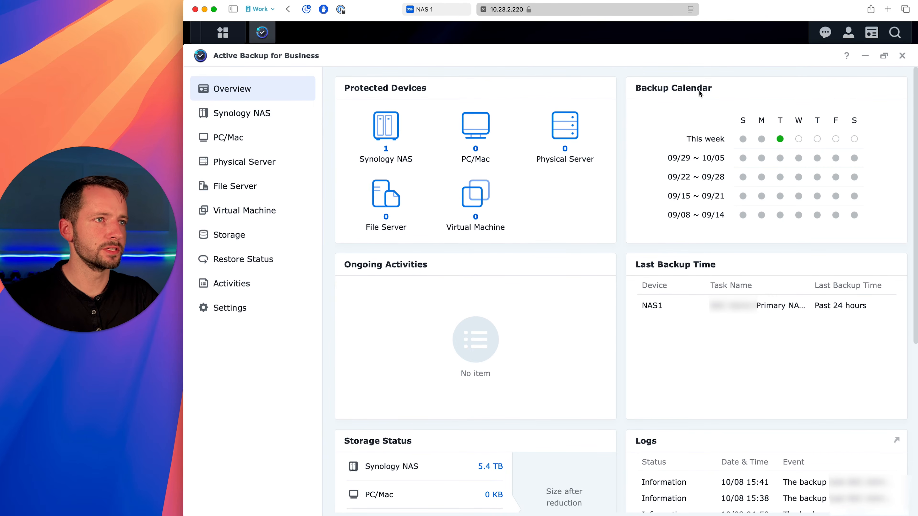
pyautogui.moveTo(783, 143)
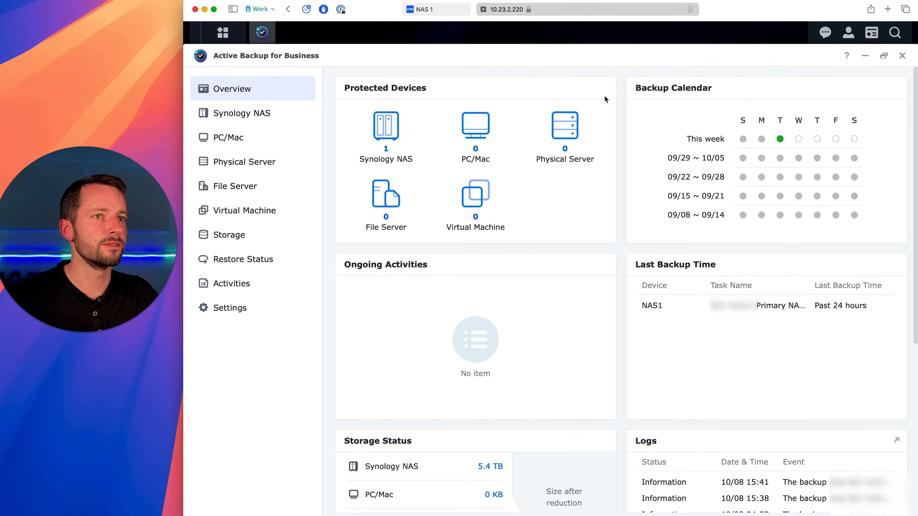
pyautogui.click(902, 56)
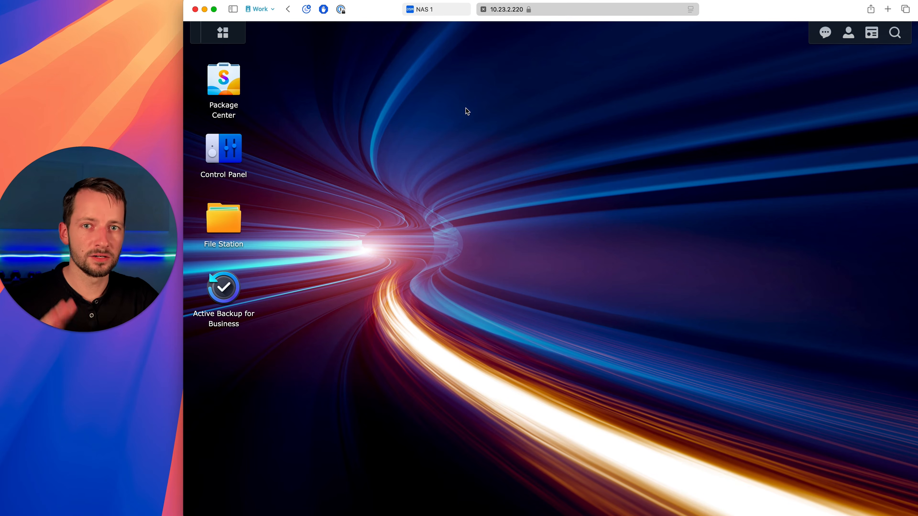
# Switch to NAS 1, check the backup agent's status and log, and open its System restore option to review System Recovery.
pyautogui.click(442, 9)
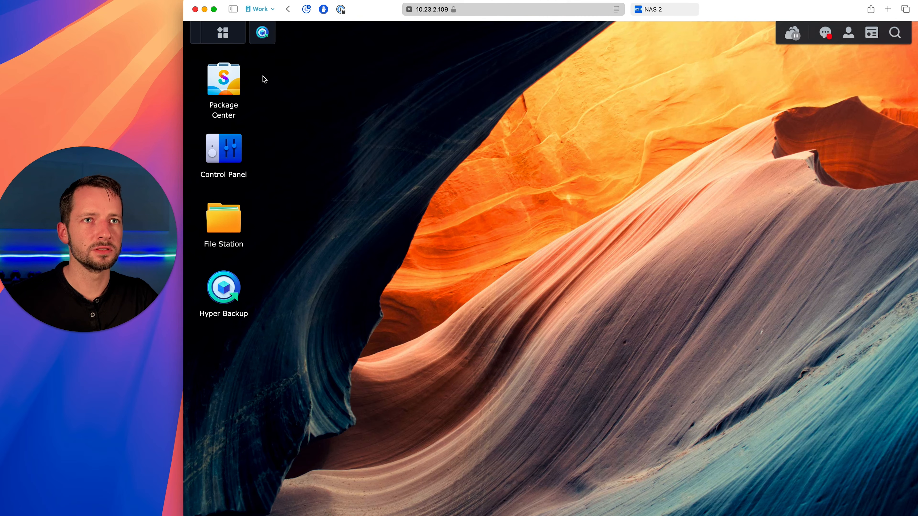
pyautogui.click(233, 35)
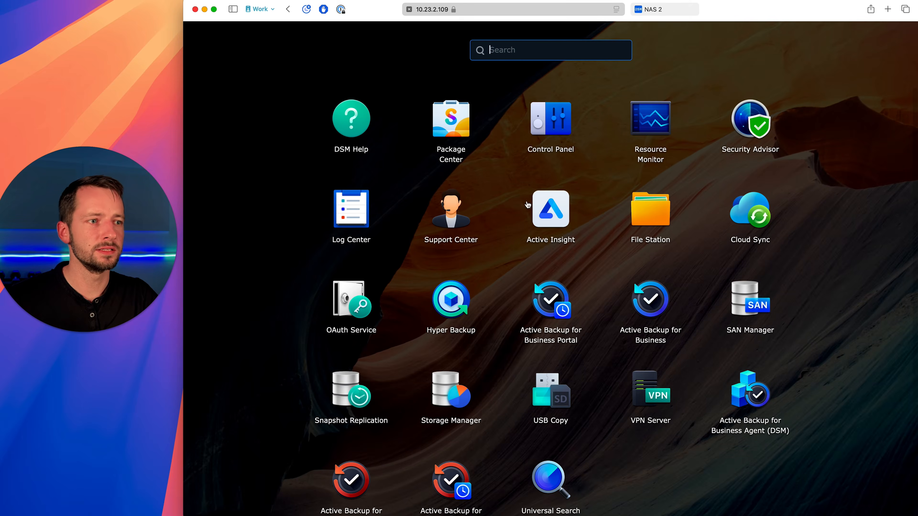
pyautogui.click(756, 399)
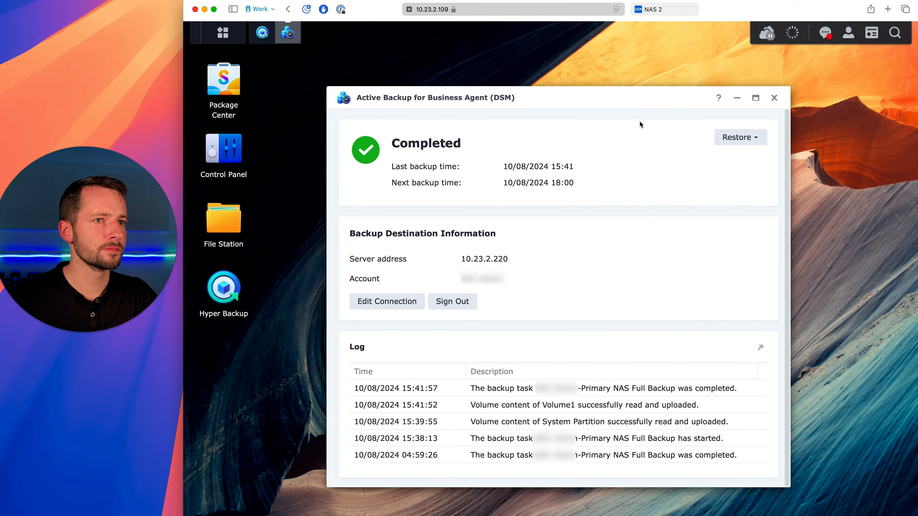
pyautogui.click(758, 140)
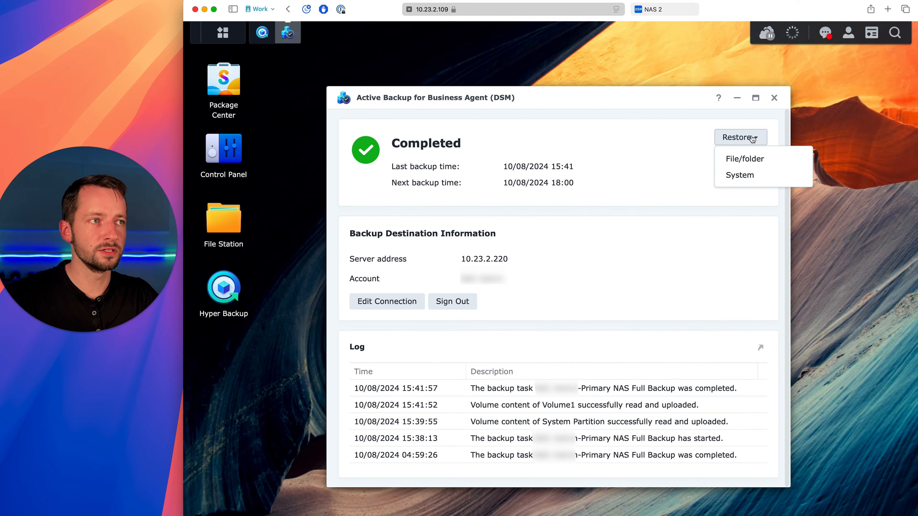
pyautogui.click(743, 175)
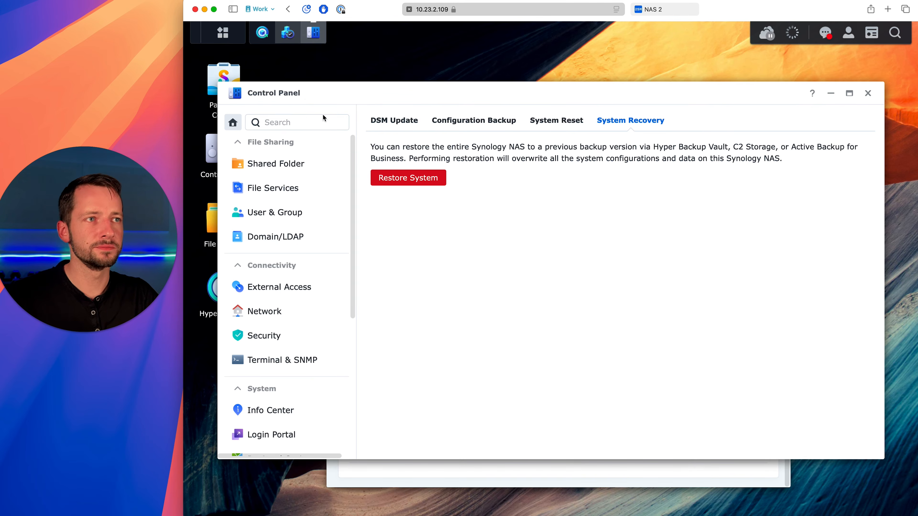
pyautogui.scroll(-6, 285, 327)
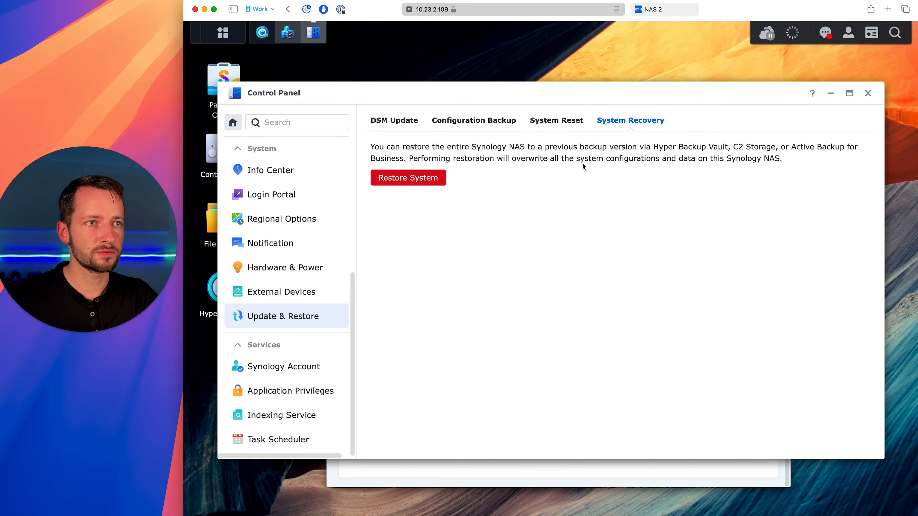
# Start a system restore on NAS 1 with Active Backup for Business as the restoration source.
pyautogui.click(415, 181)
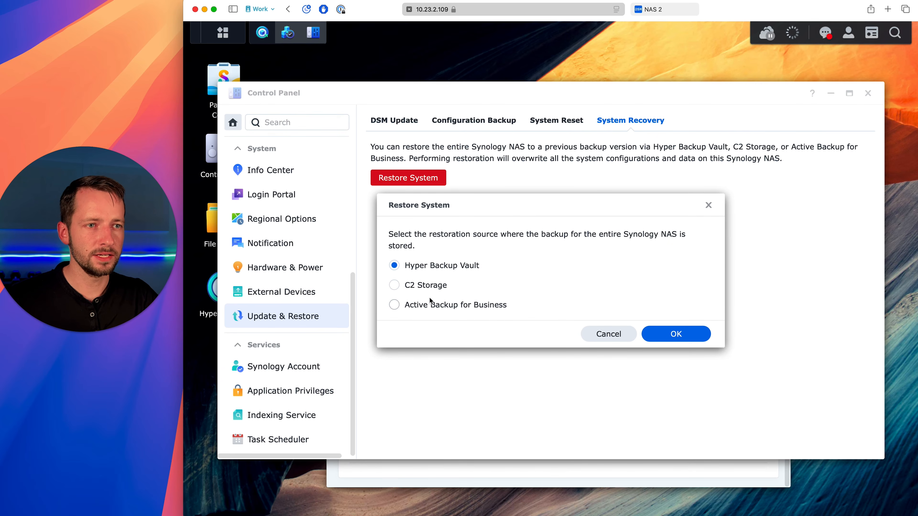
pyautogui.click(425, 305)
pyautogui.click(422, 294)
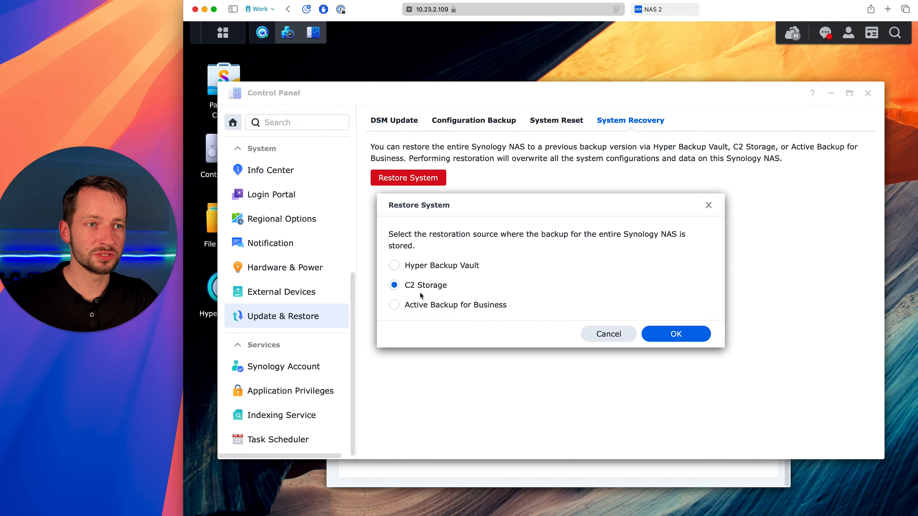
pyautogui.click(421, 304)
pyautogui.click(445, 266)
pyautogui.click(422, 306)
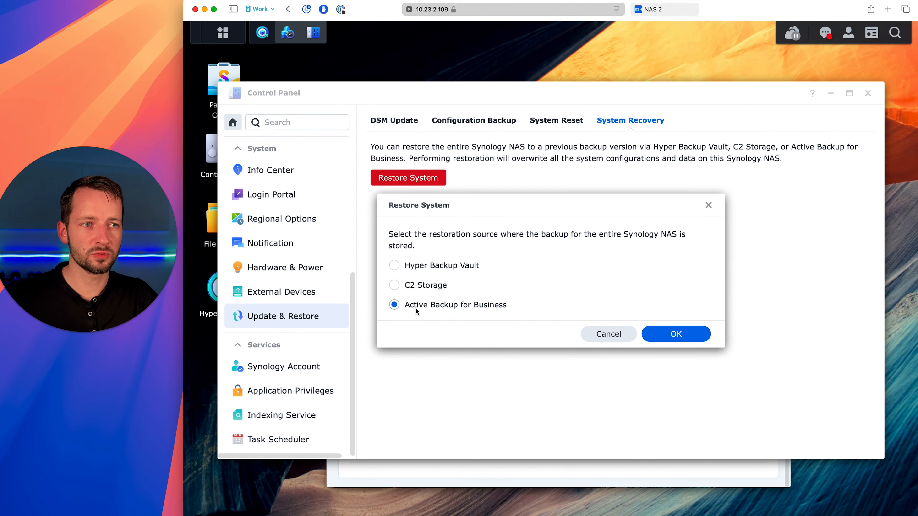
pyautogui.click(706, 339)
pyautogui.click(610, 312)
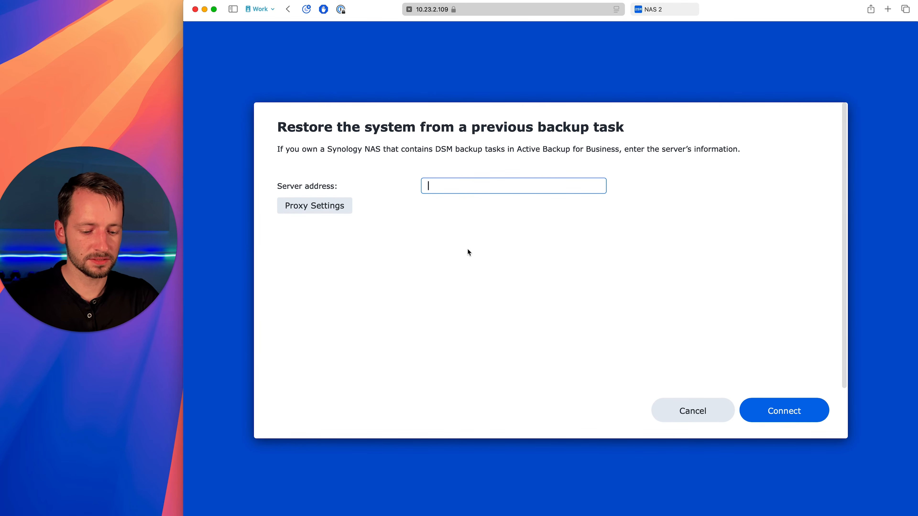
# Connect to the backup server 10.23.2.220 despite its untrusted certificate and select NAS1's entire device backup task.
pyautogui.write('10.')
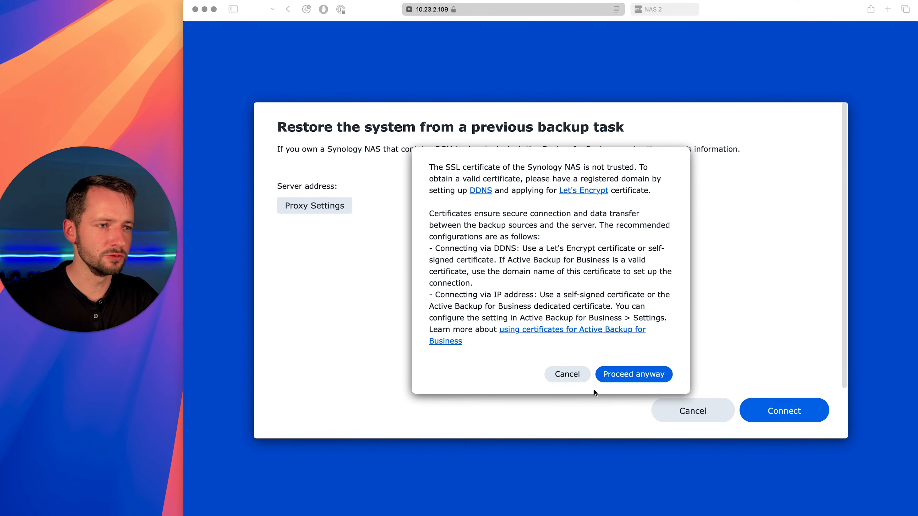
pyautogui.click(624, 381)
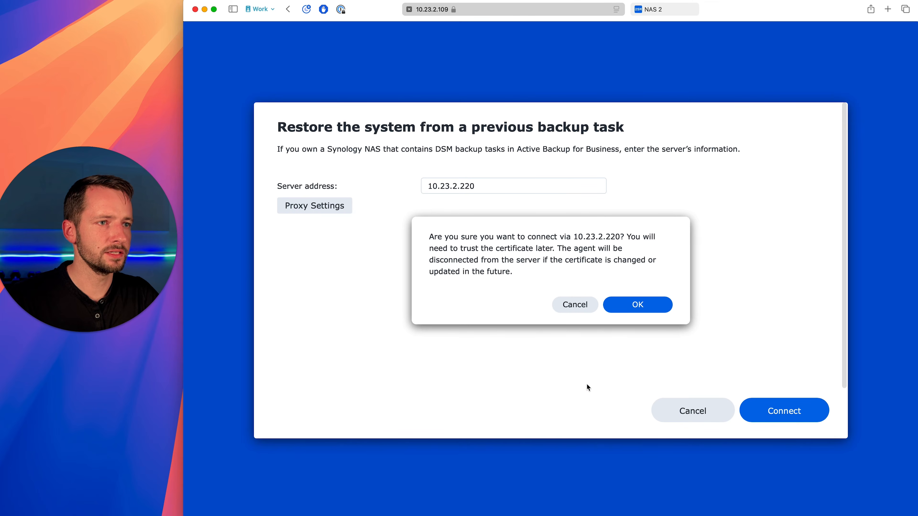
pyautogui.click(634, 304)
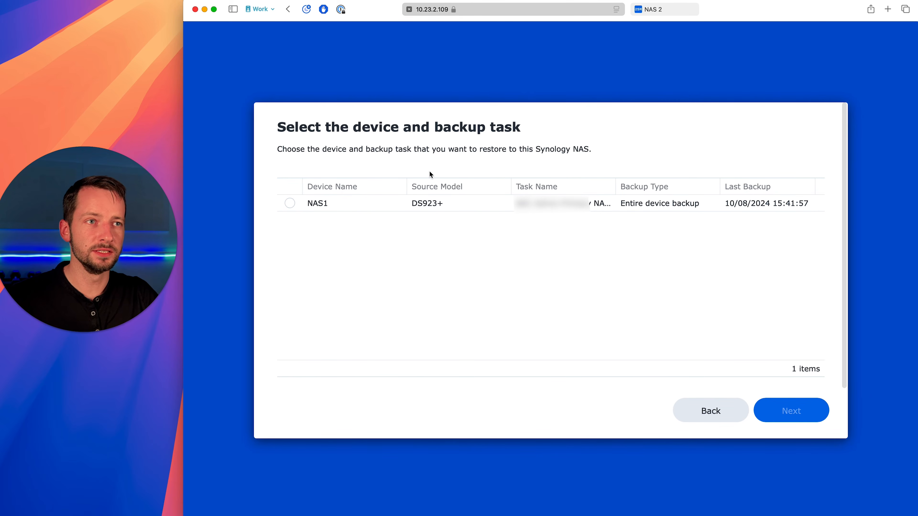
pyautogui.click(290, 204)
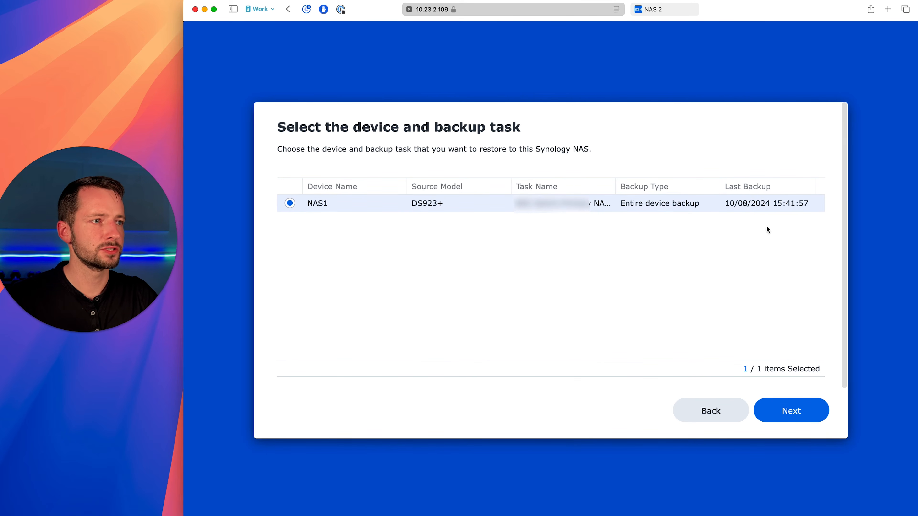
pyautogui.click(814, 415)
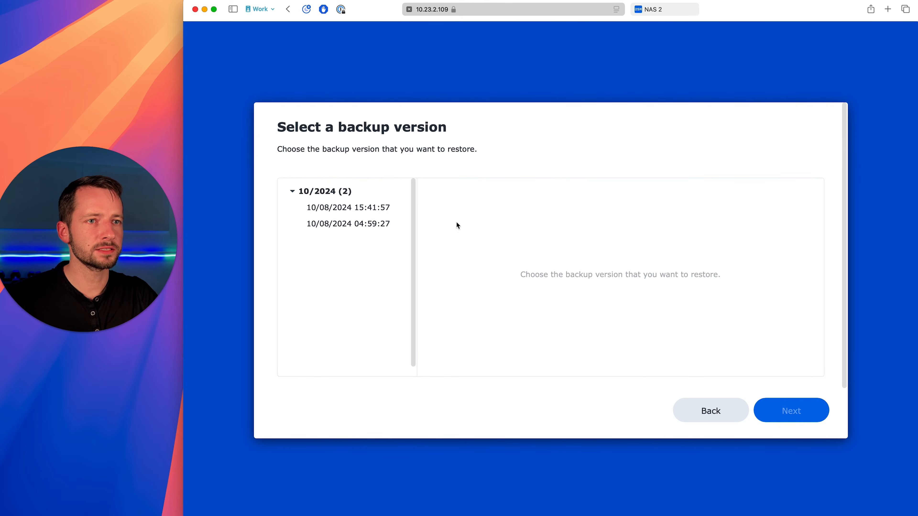
# Compare the two backup versions, choose 10/08/2024 15:41:57, enable restoring all network-related settings, and continue.
pyautogui.click(384, 208)
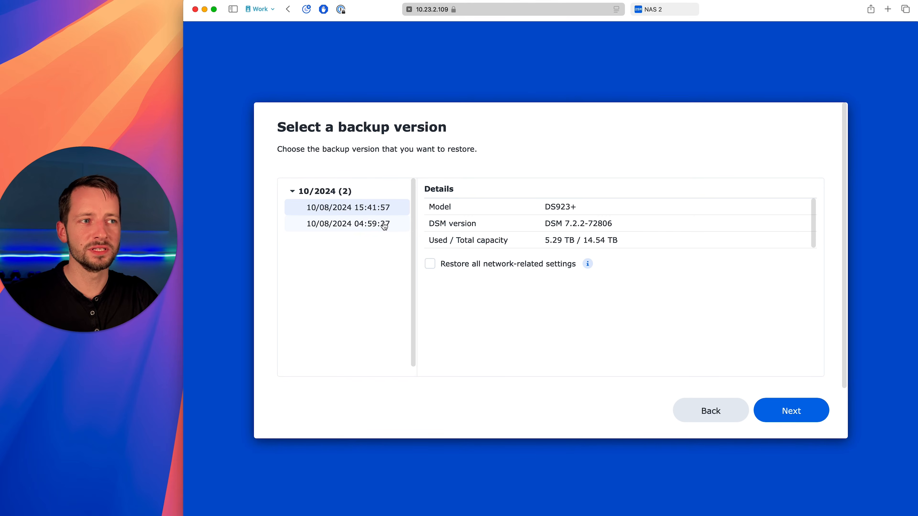
pyautogui.click(384, 224)
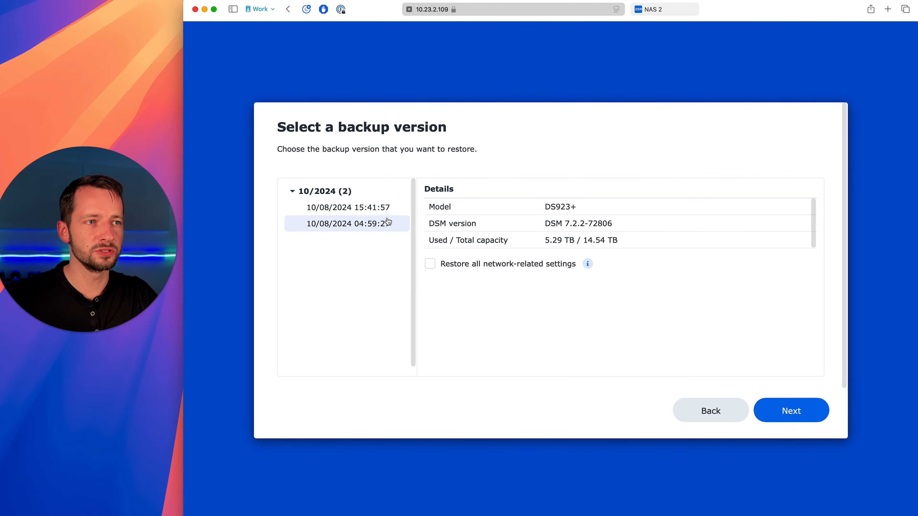
pyautogui.click(387, 211)
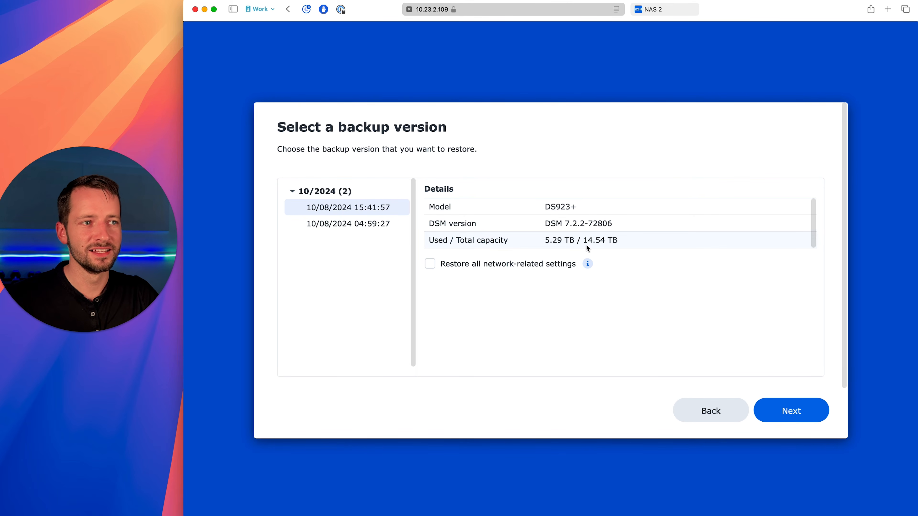
pyautogui.click(384, 224)
pyautogui.click(375, 209)
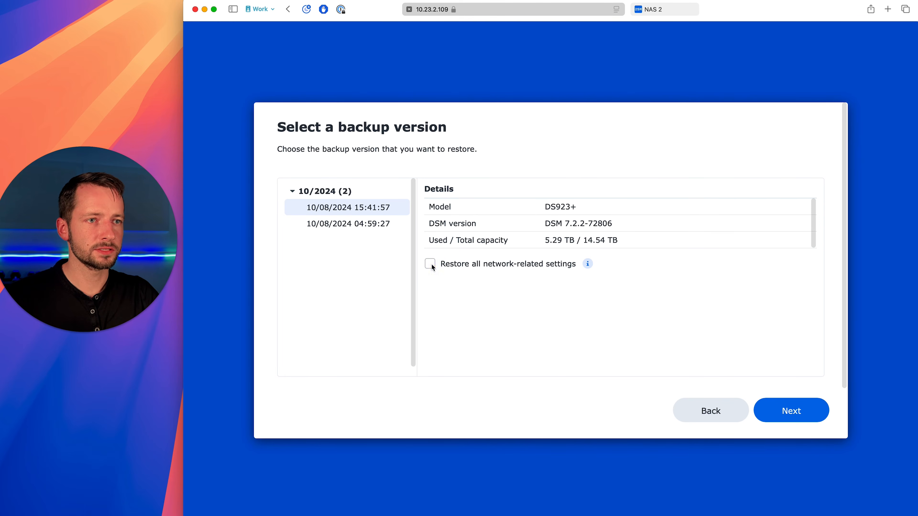
pyautogui.moveTo(589, 266)
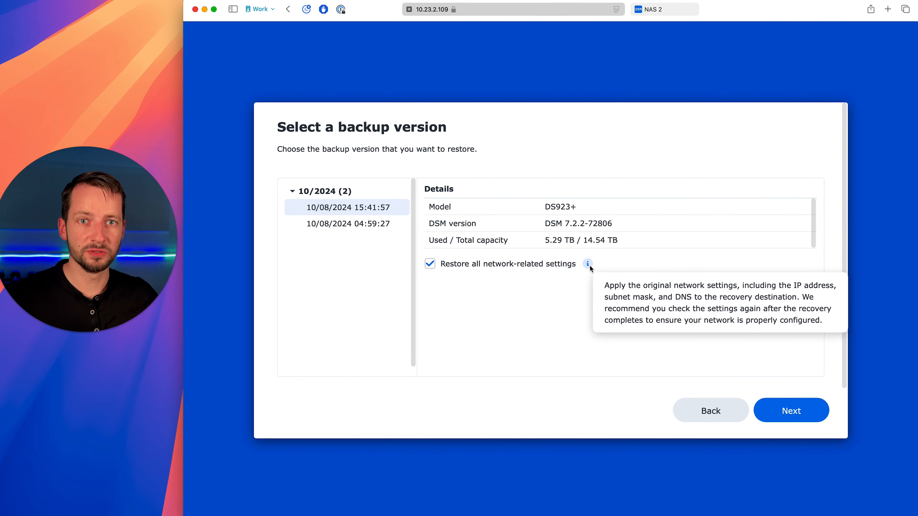
pyautogui.click(791, 411)
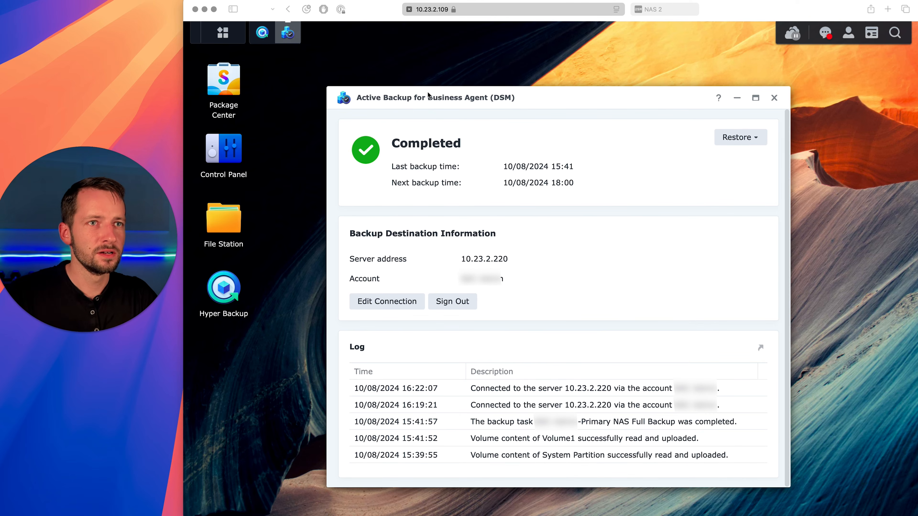
# Choose to restore individual files from the backup agent on NAS 1 and open the recovery portal.
pyautogui.click(497, 109)
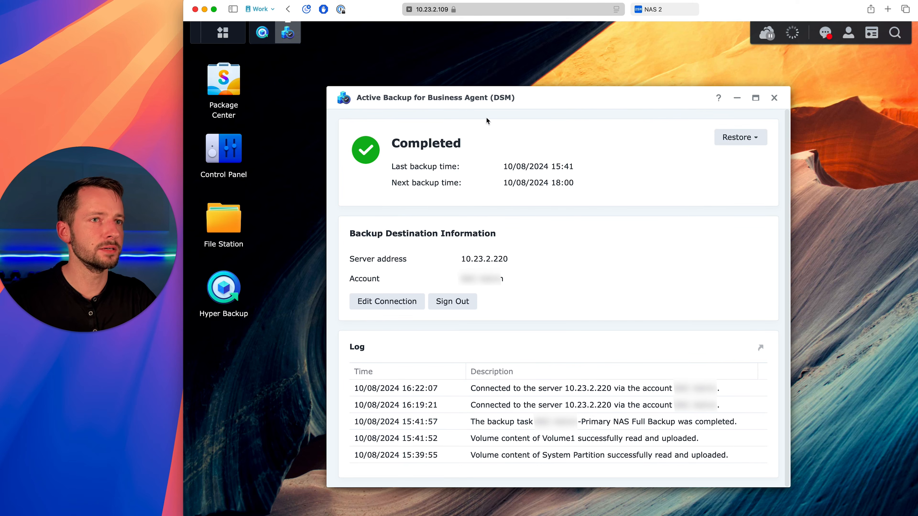
pyautogui.click(755, 137)
pyautogui.click(755, 163)
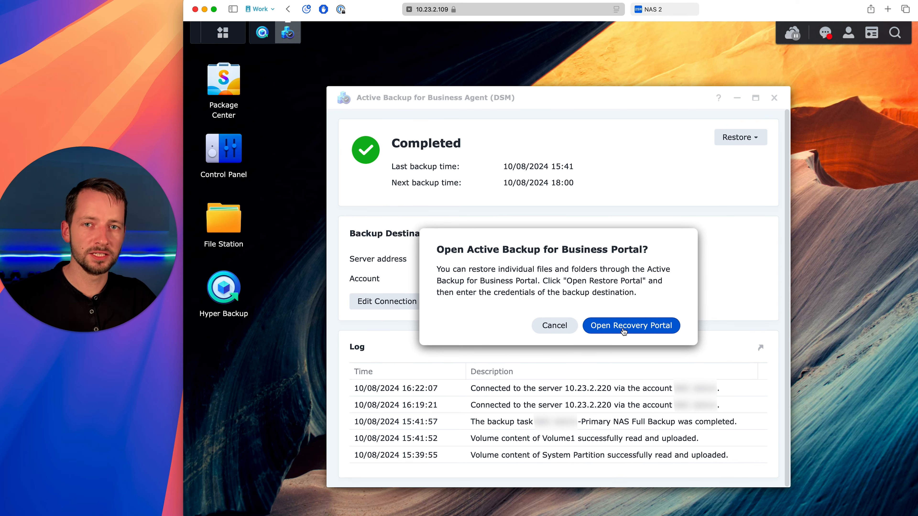
pyautogui.click(623, 327)
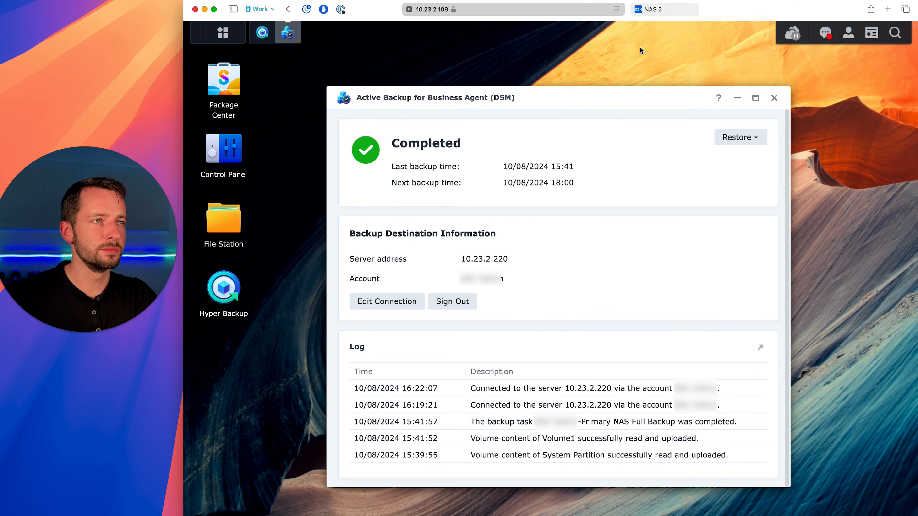
# Switch to NAS 2 and open Active Backup for Business Portal.
pyautogui.click(670, 10)
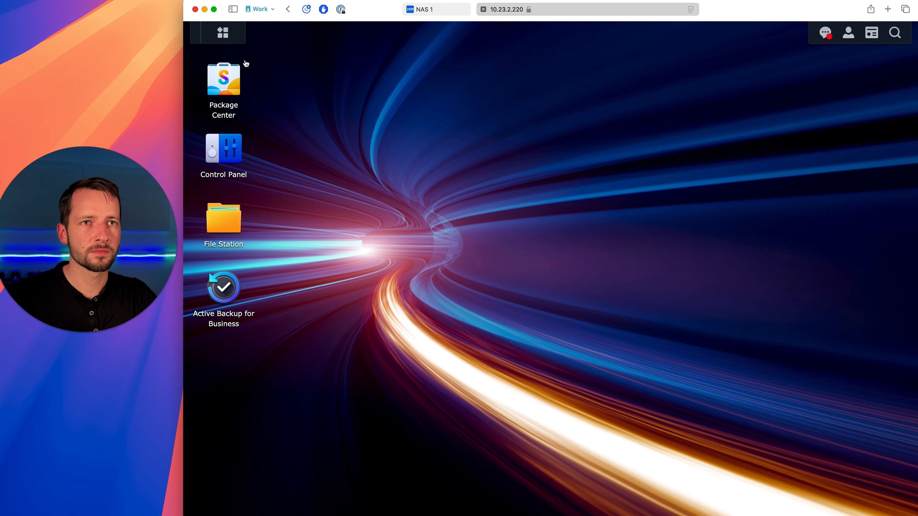
pyautogui.click(226, 37)
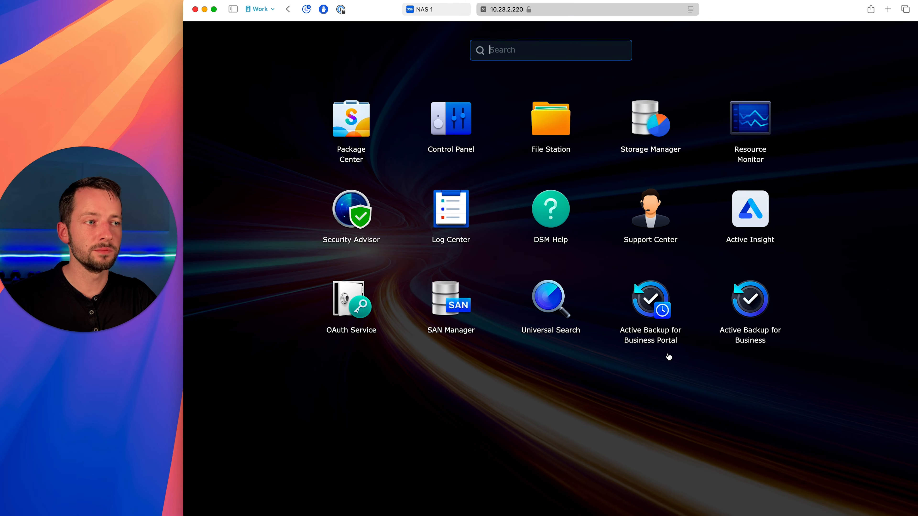
pyautogui.click(654, 296)
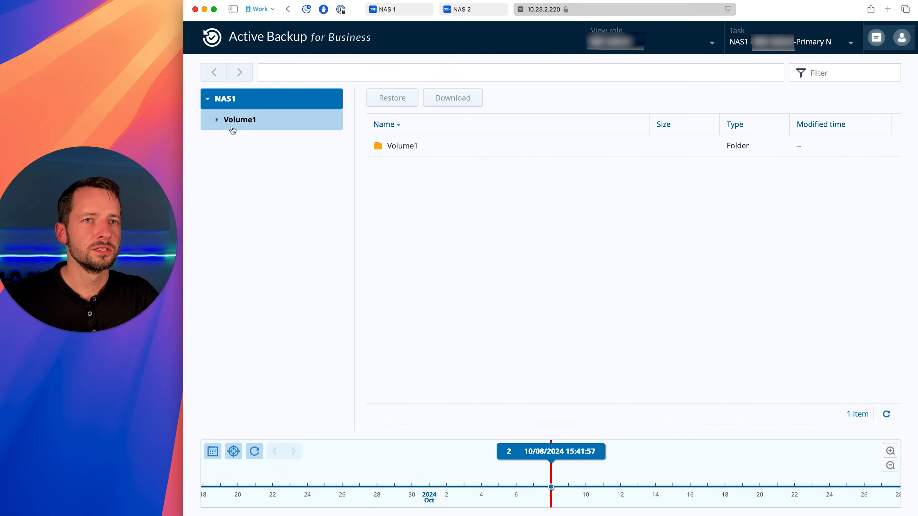
# Restore the IT Planning folder from Volume1's IT share to the source server, skipping files whose names already exist there.
pyautogui.click(430, 149)
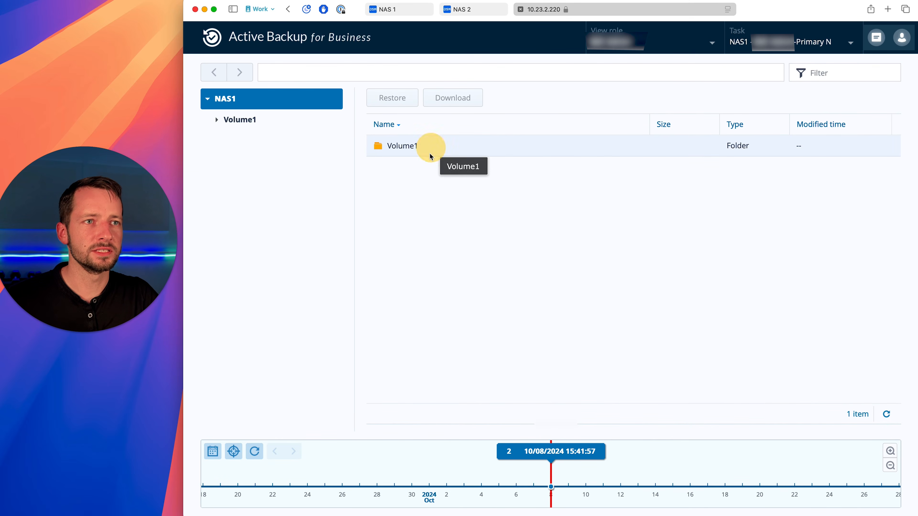
pyautogui.click(215, 123)
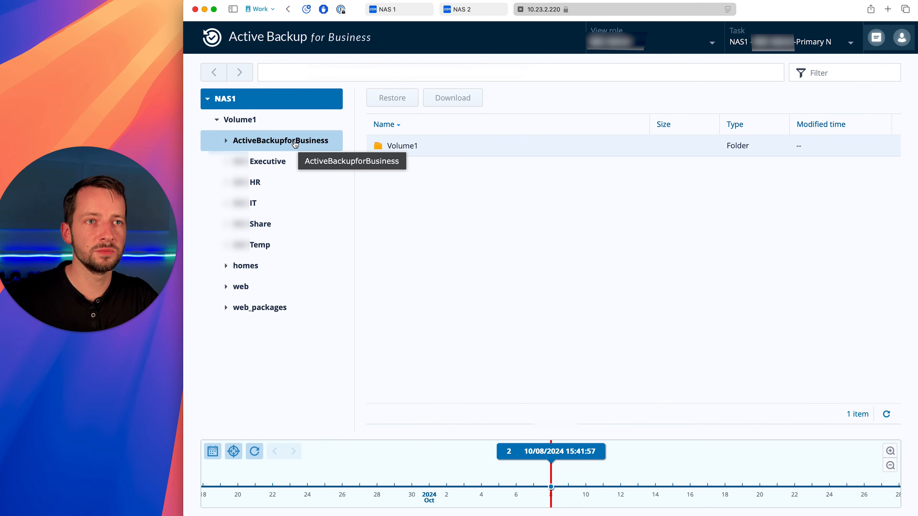
pyautogui.click(272, 204)
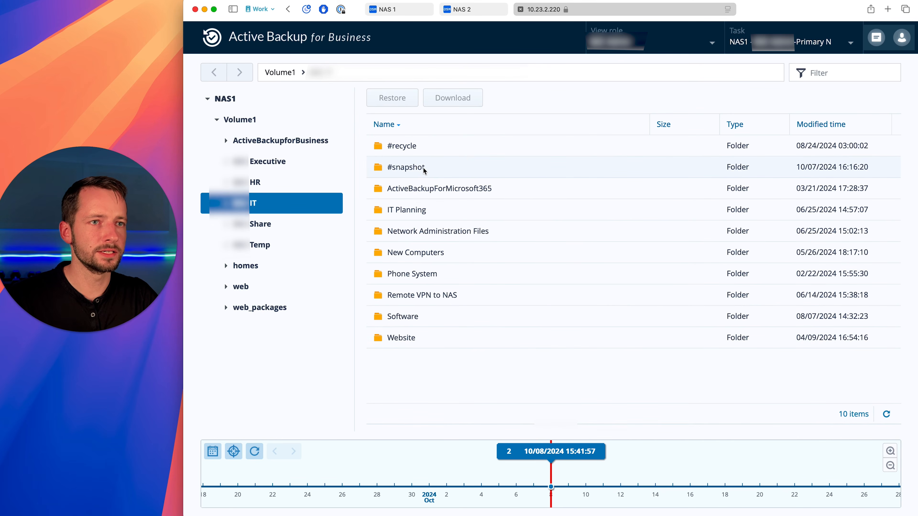
pyautogui.click(422, 213)
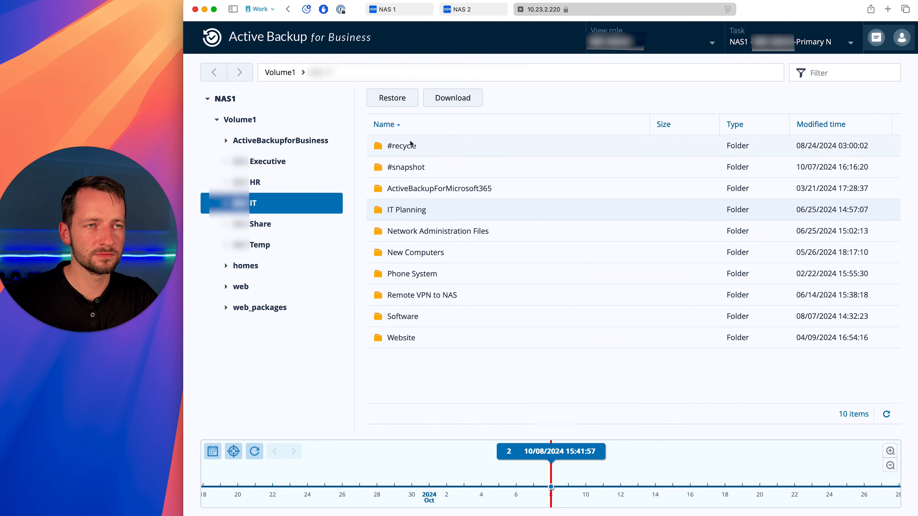
pyautogui.click(407, 102)
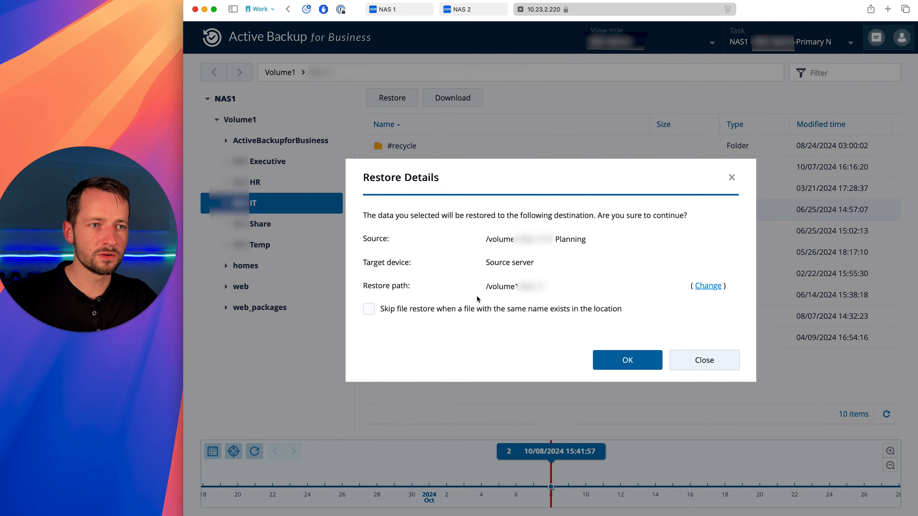
pyautogui.click(373, 311)
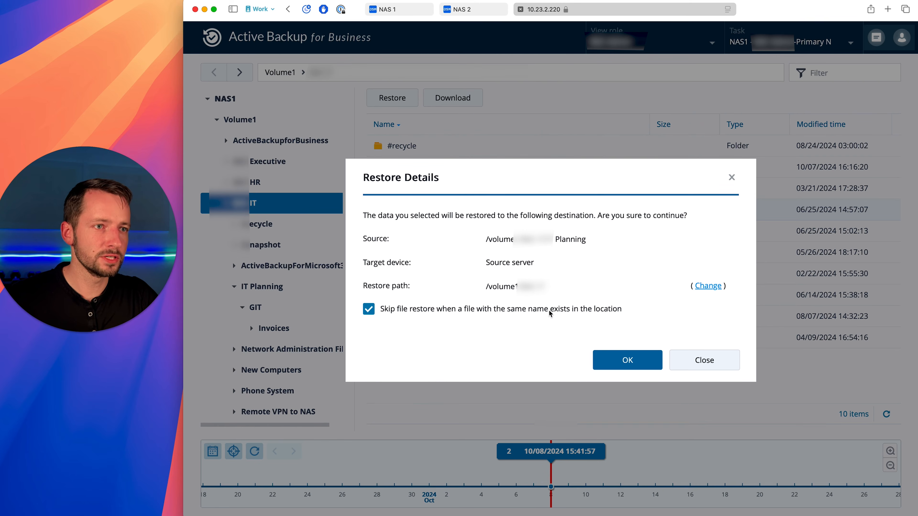
pyautogui.click(609, 360)
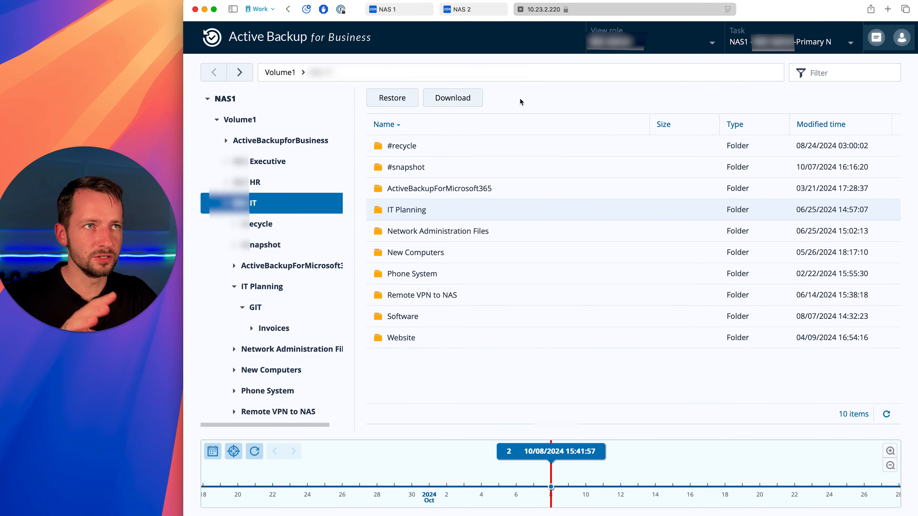
# Download the backed-up IT Planning folder, allowing downloads from 10.23.2.220.
pyautogui.click(469, 98)
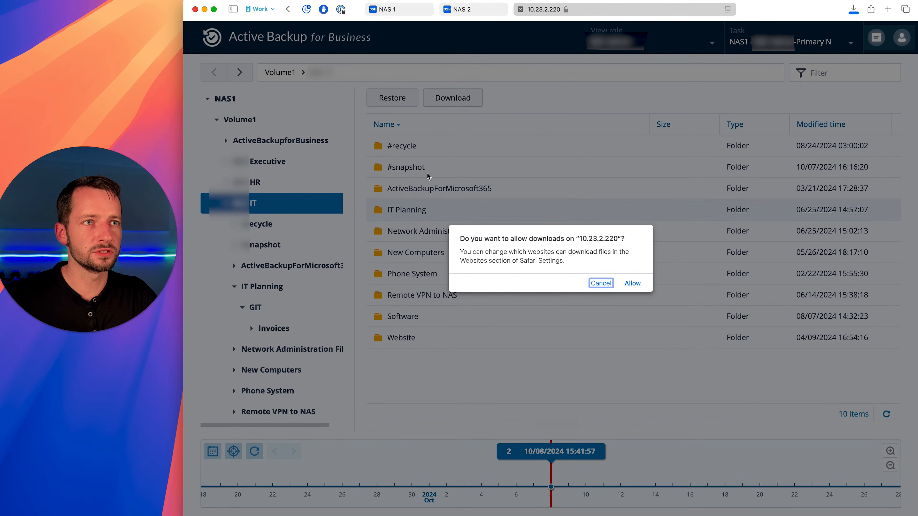
pyautogui.click(632, 283)
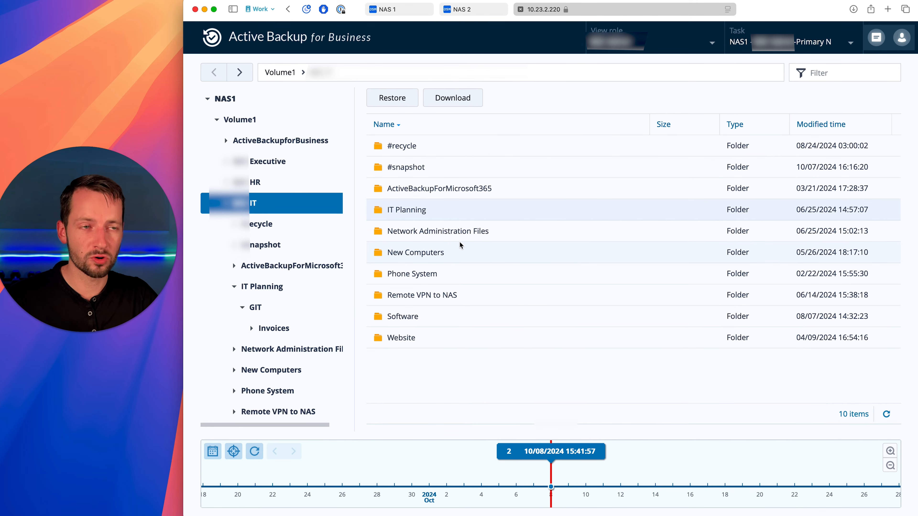
pyautogui.click(451, 188)
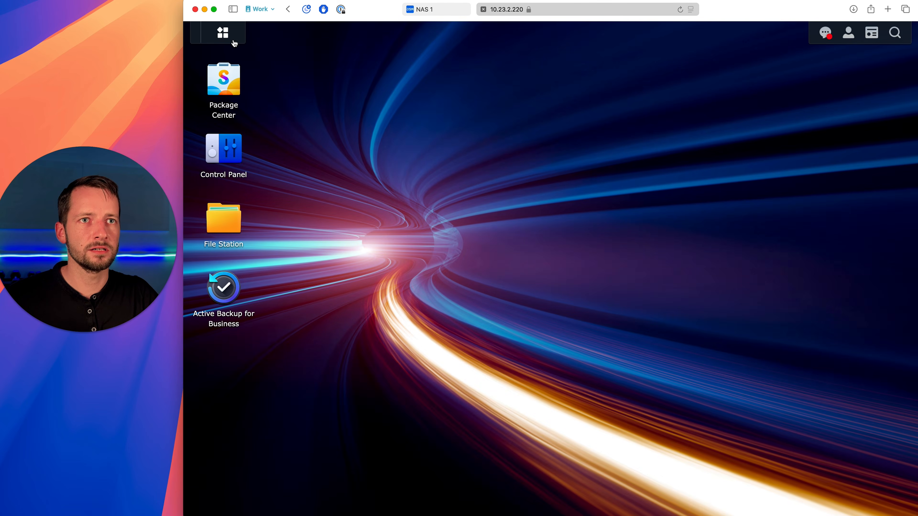
# Check where NAS 2 lists Active Backup for Business Portal, review the restore log on NAS 1, and close the agent.
pyautogui.click(230, 42)
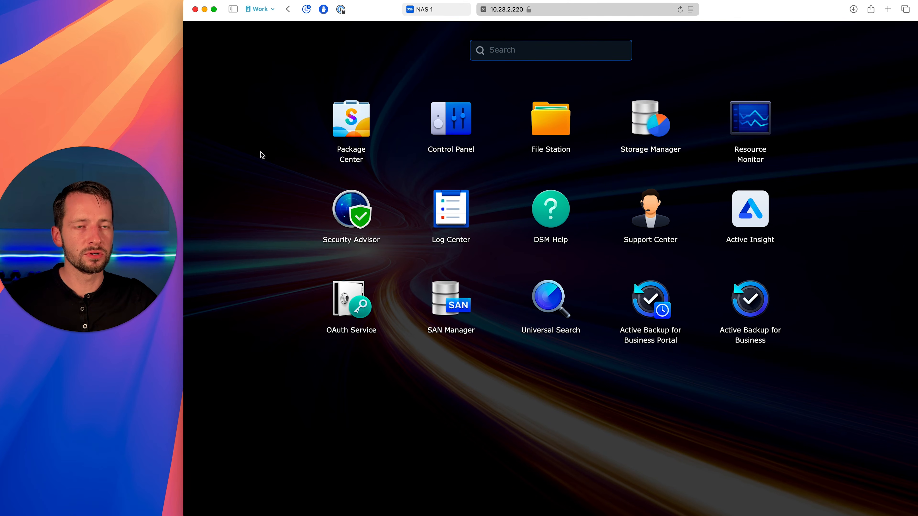
pyautogui.click(317, 216)
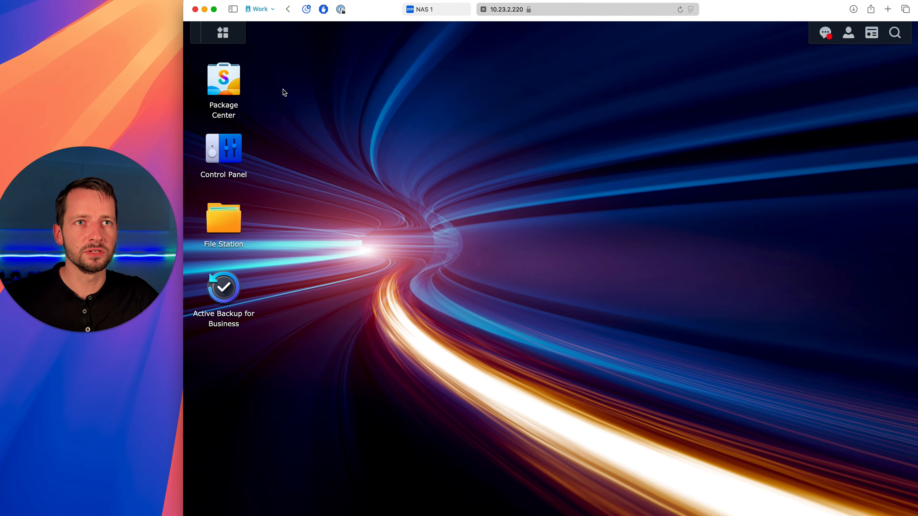
pyautogui.click(434, 11)
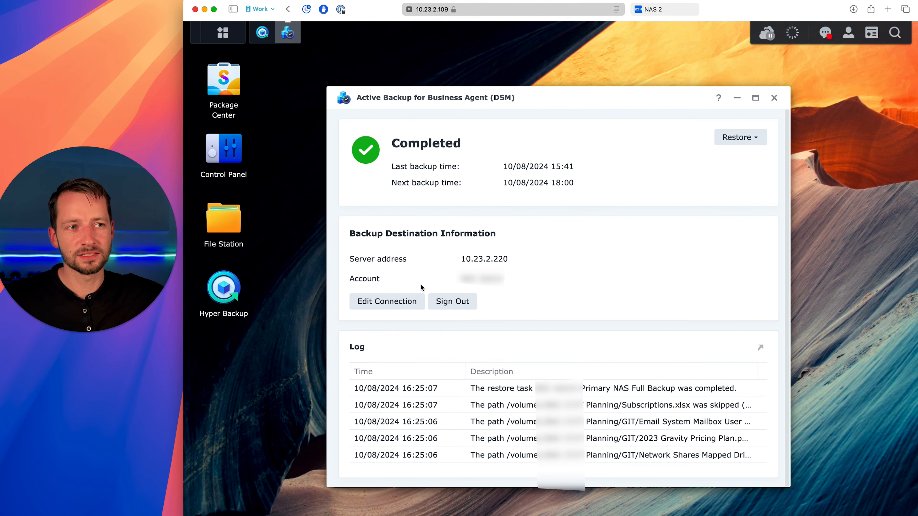
pyautogui.click(773, 98)
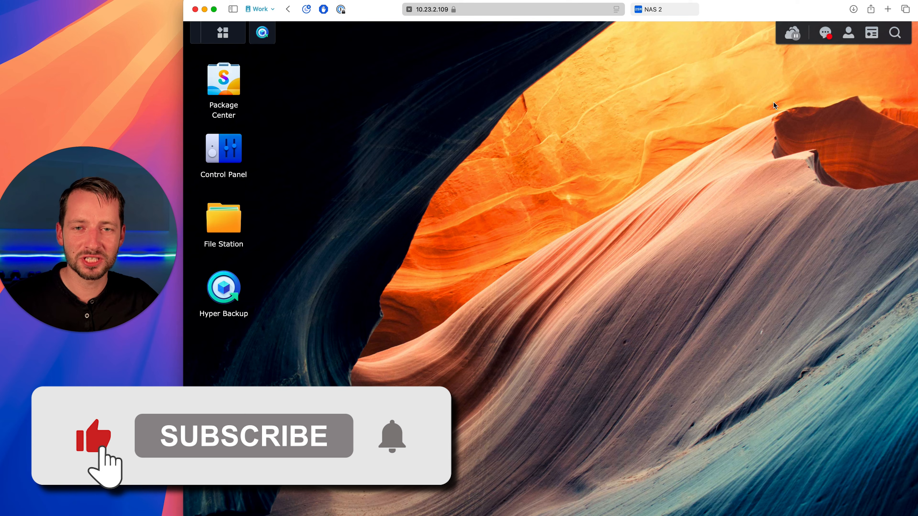